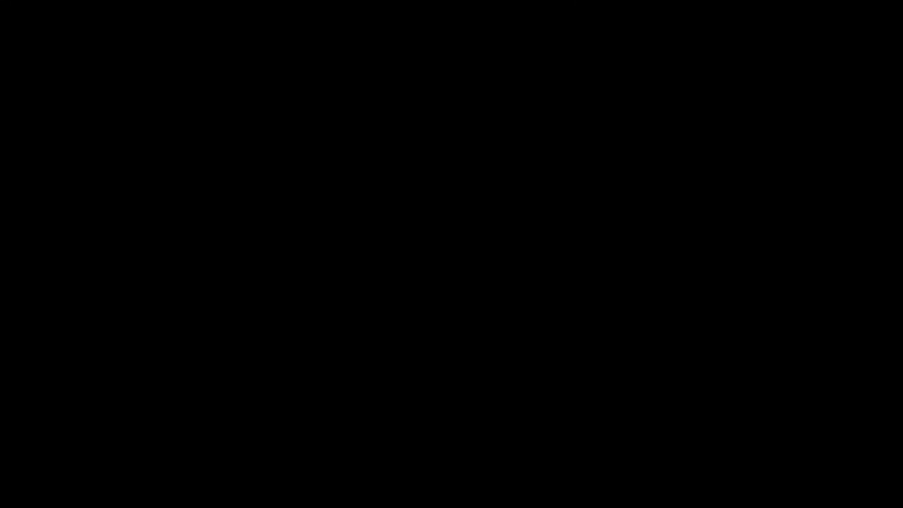
- Toggle edged faces off and on, orbit to see the whole cube, and copy Box_HP
scroll(388, 252, up, 5)
scroll(409, 264, down, 1)
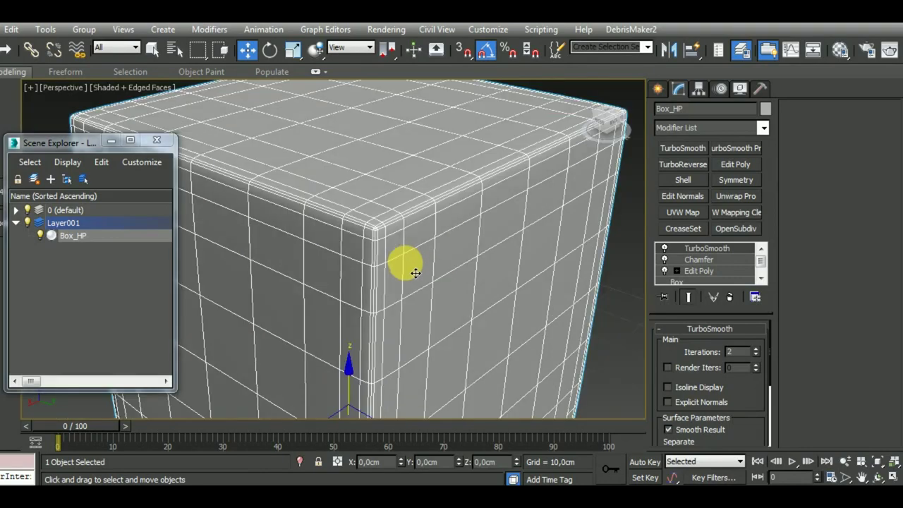
key(F4)
scroll(428, 300, down, 4)
scroll(429, 300, up, 3)
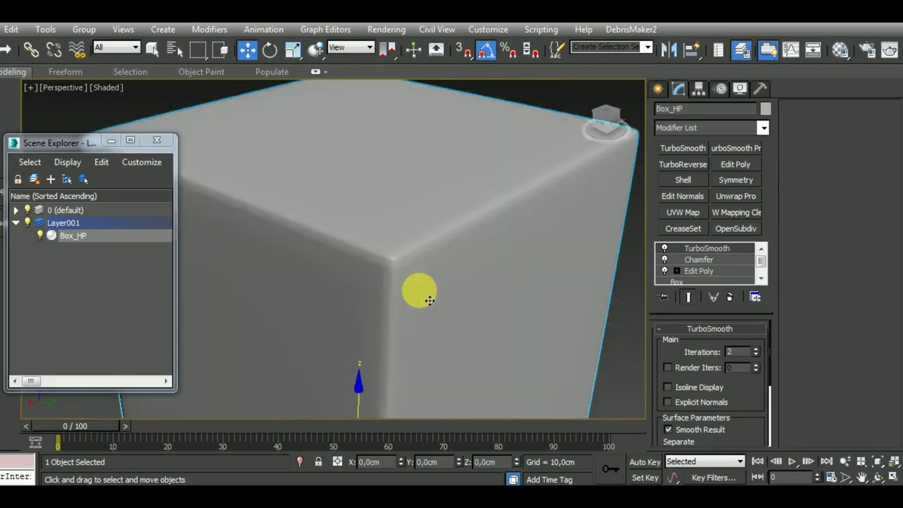
scroll(429, 299, up, 3)
key(F4)
scroll(429, 299, down, 4)
scroll(429, 300, down, 2)
mouse_move(429, 300)
alt+middle_down()
mouse_move(433, 288)
mouse_move(420, 281)
alt+middle_up()
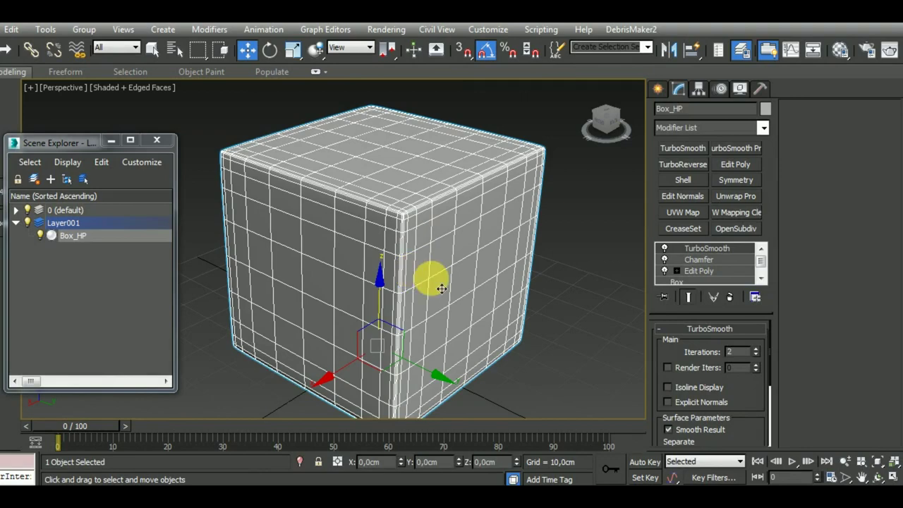
key(ctrl+v)
- Confirm the clone Box_HP001 and give it a dark blue object colour
click(397, 304)
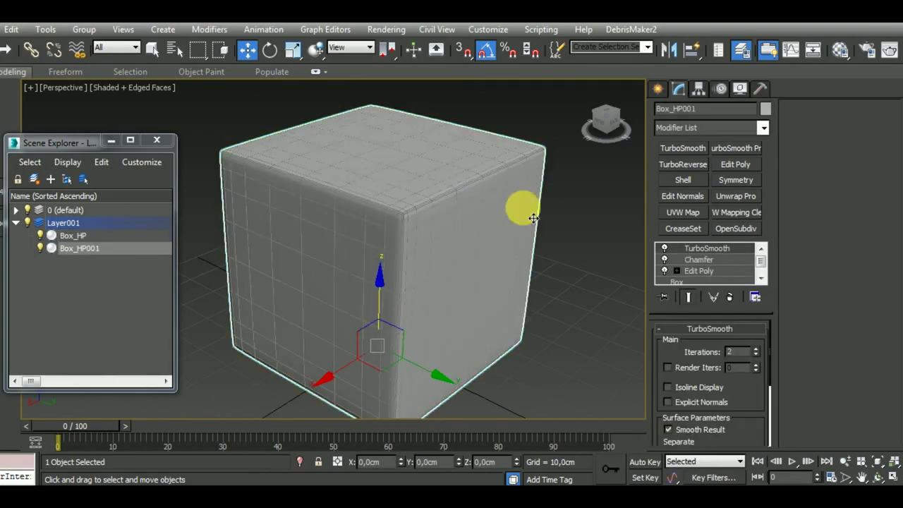
click(765, 108)
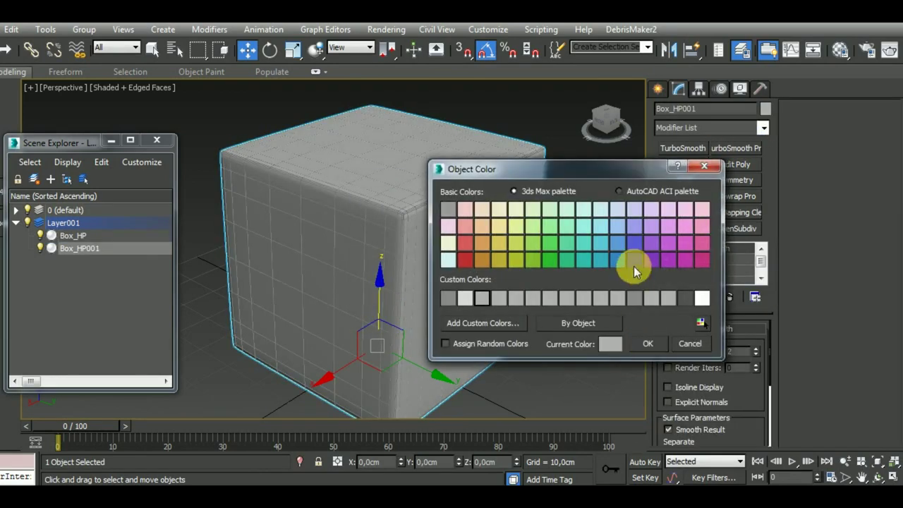
click(648, 344)
click(85, 248)
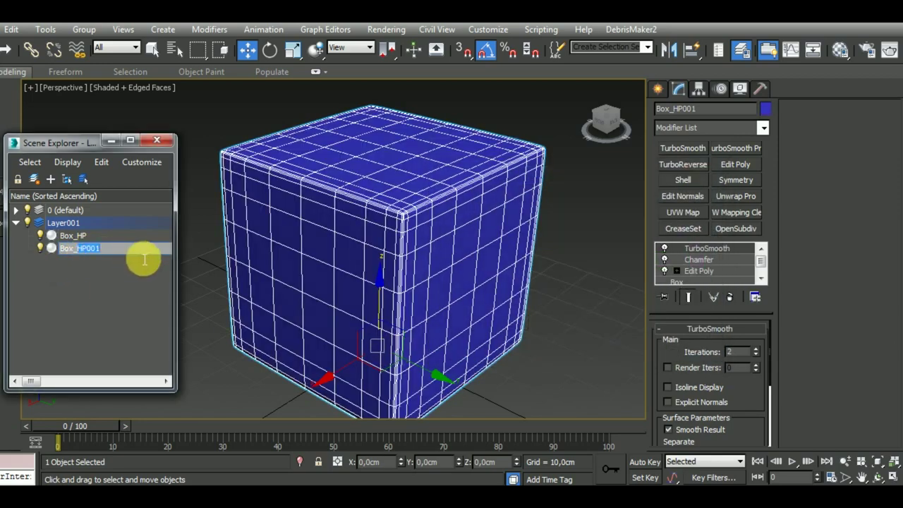
- Rename the copy to Box_LP and hide the original Box_HP
text(Box_LP)
key(Return)
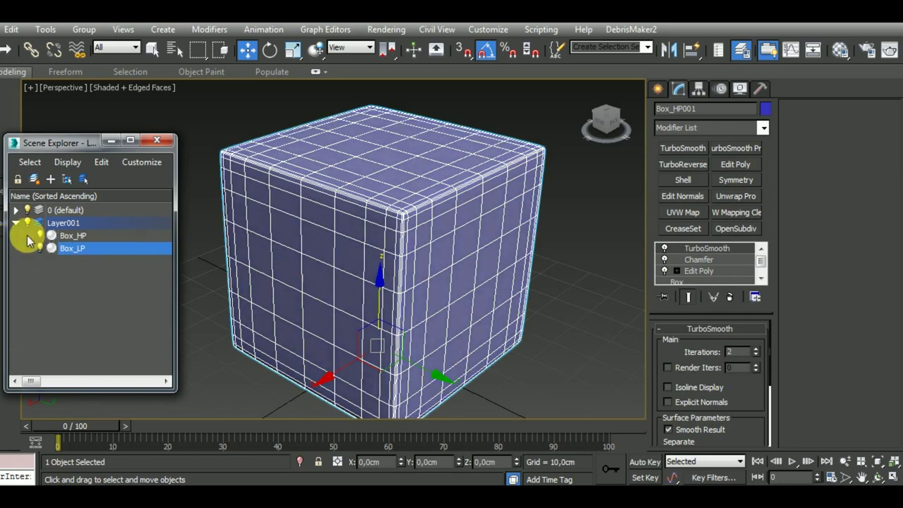
click(417, 262)
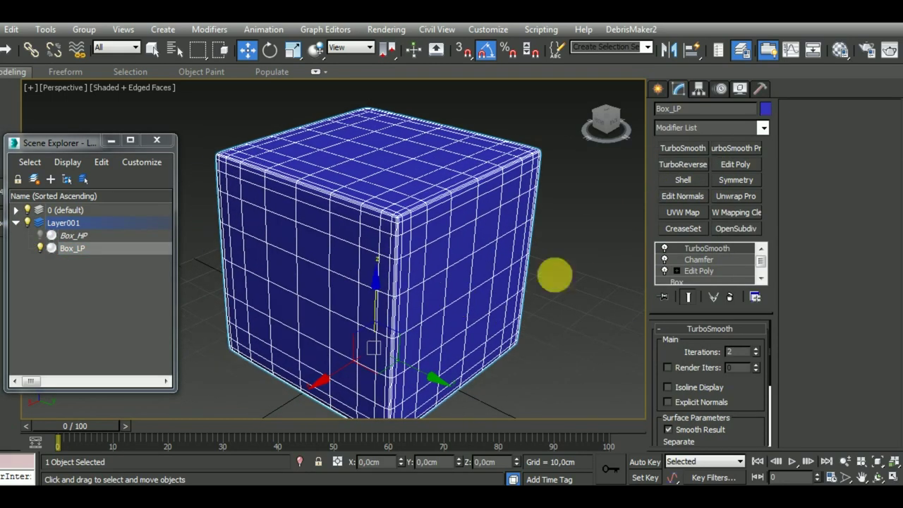
- Delete the TurboSmooth and Chamfer modifiers from Box_LP's stack
right_click(732, 267)
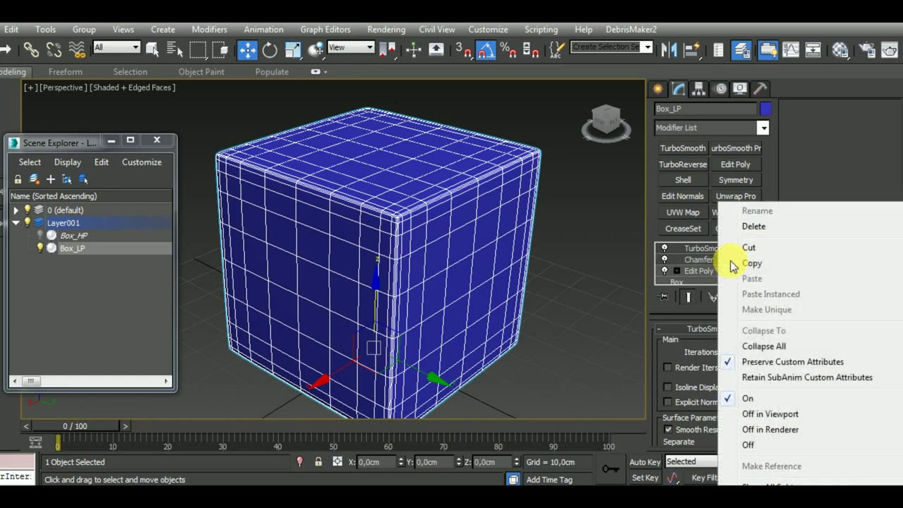
click(753, 227)
scroll(534, 316, up, 2)
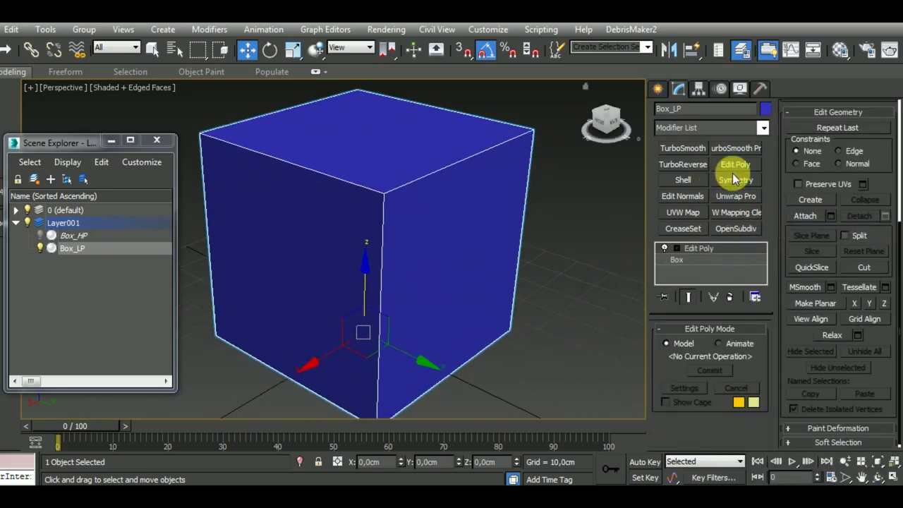
- Add a Smooth modifier using smoothing group 1, then an Unwrap UVW modifier
click(762, 127)
text(s)
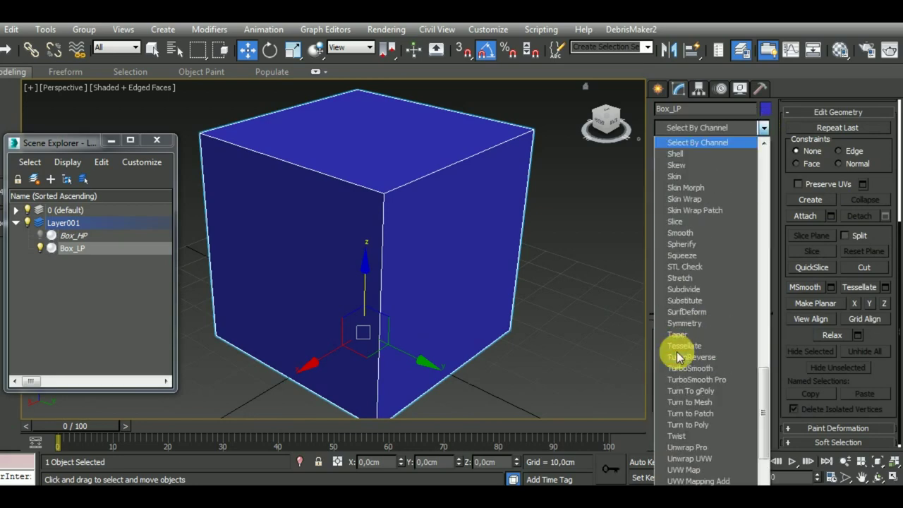
text(mooth)
click(708, 144)
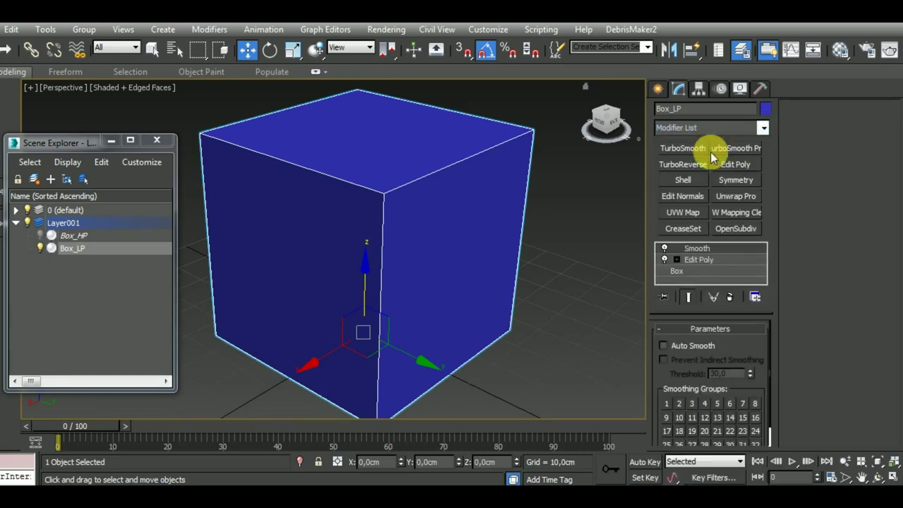
click(666, 404)
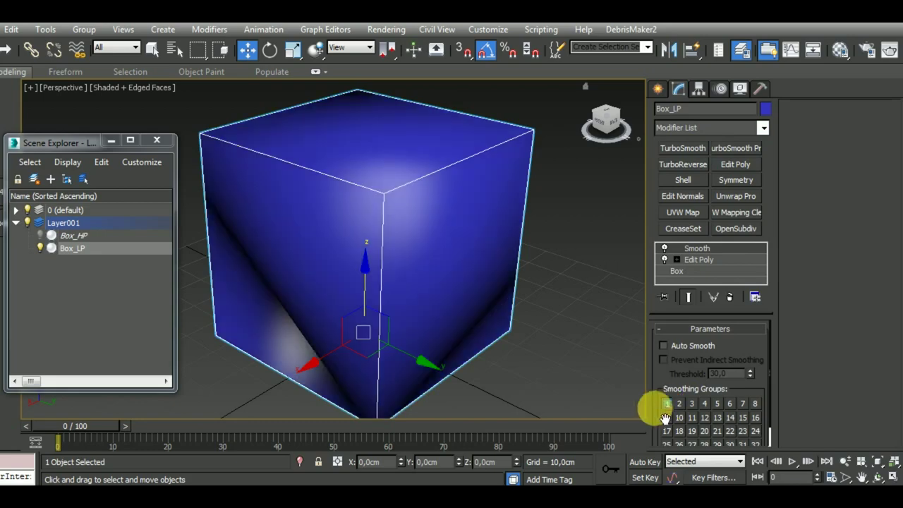
mouse_move(561, 352)
alt+middle_down()
mouse_move(581, 305)
mouse_move(519, 350)
mouse_move(548, 346)
alt+middle_up()
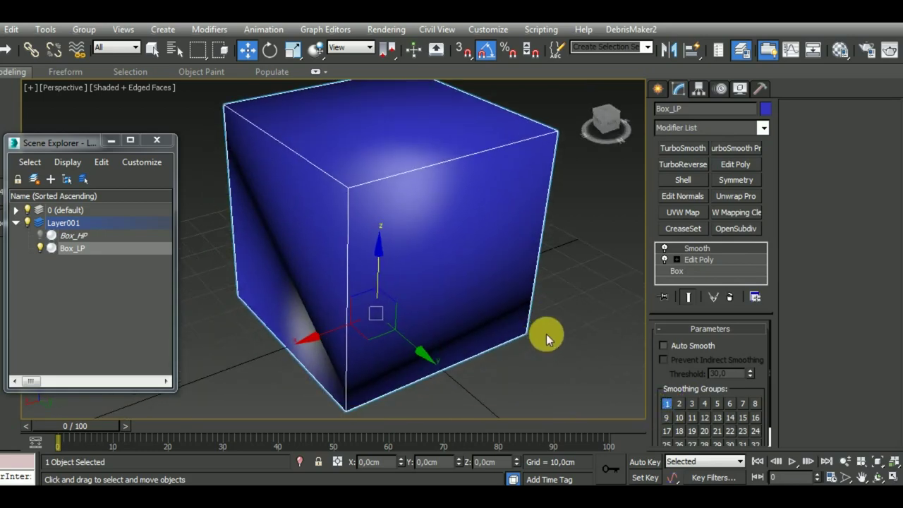
click(736, 196)
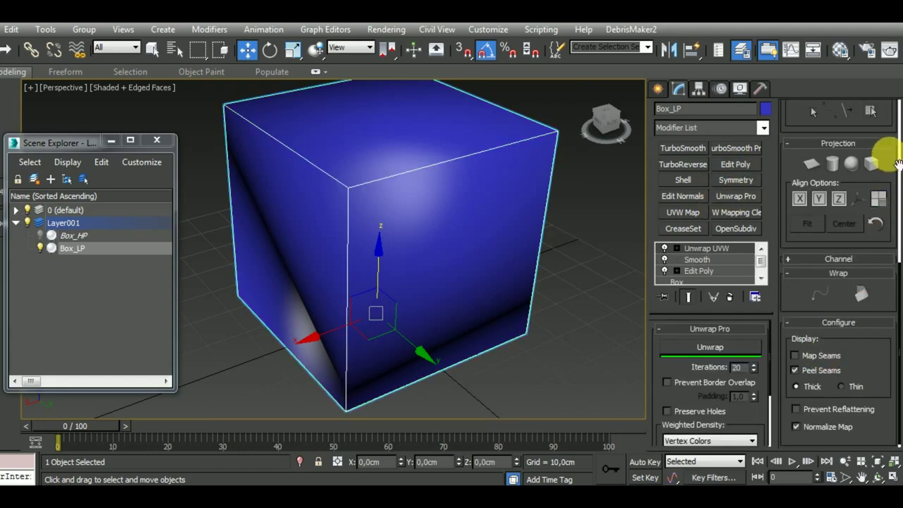
- Open the UV editor for Box_LP and position its window
scroll(874, 177, up, 5)
click(853, 272)
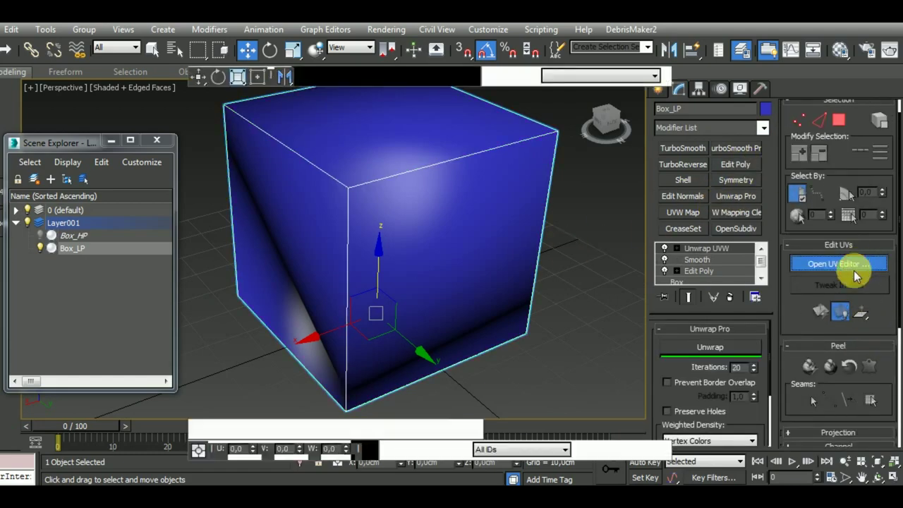
scroll(557, 303, up, 3)
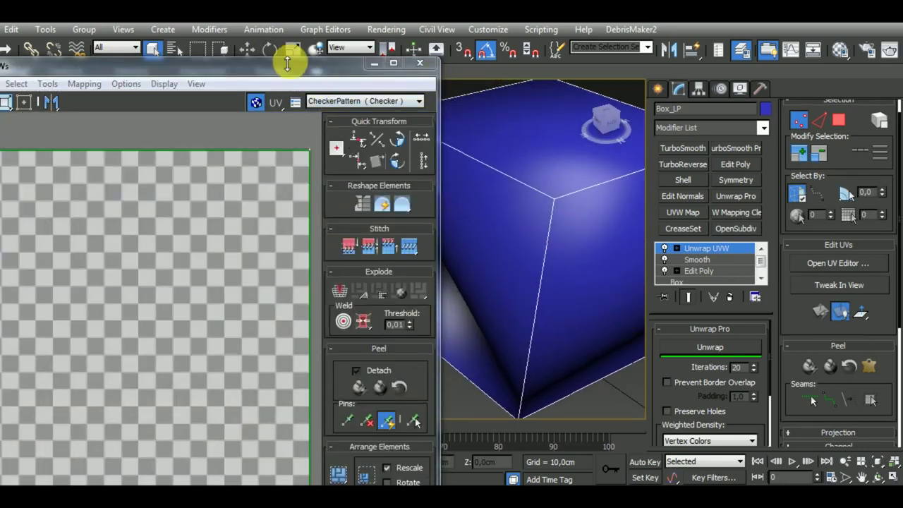
drag(287, 63, 324, 73)
scroll(163, 161, down, 2)
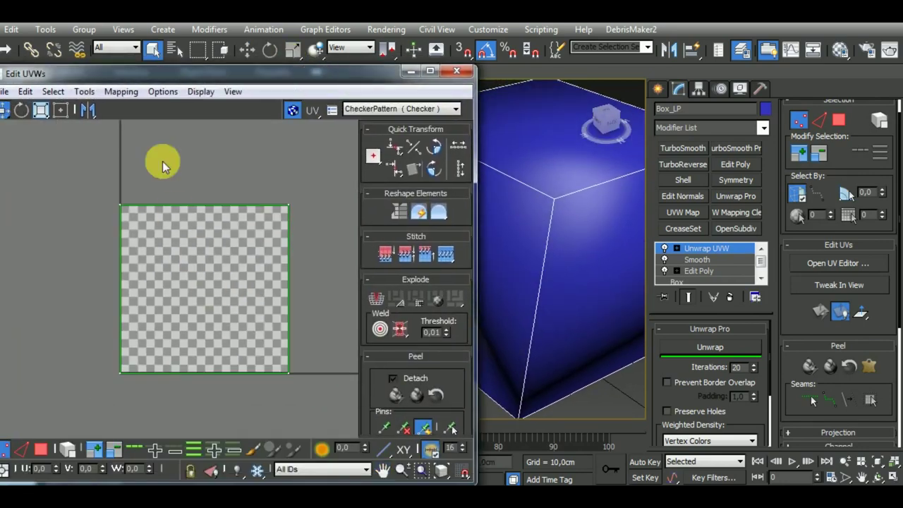
click(118, 92)
- Normal-map all of Box_LP's faces with Box Mapping in Polygon mode
click(216, 321)
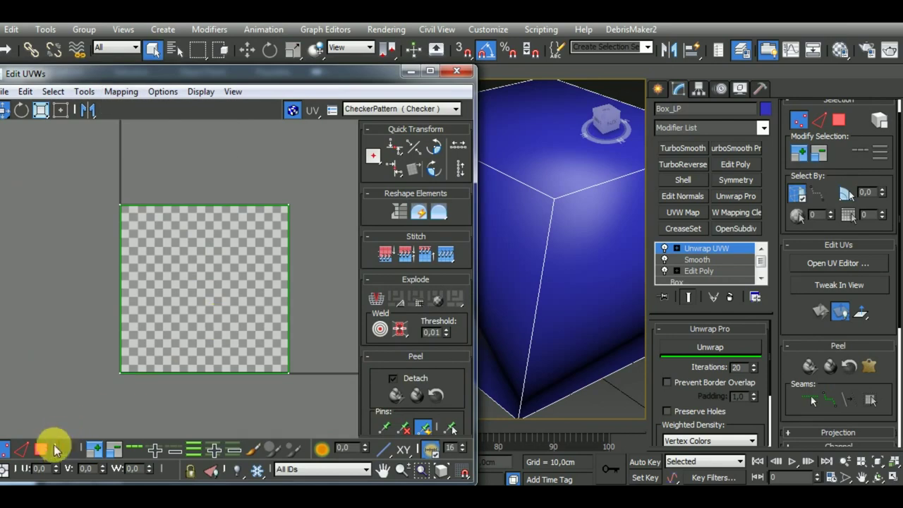
click(41, 448)
key(ctrl+a)
click(119, 92)
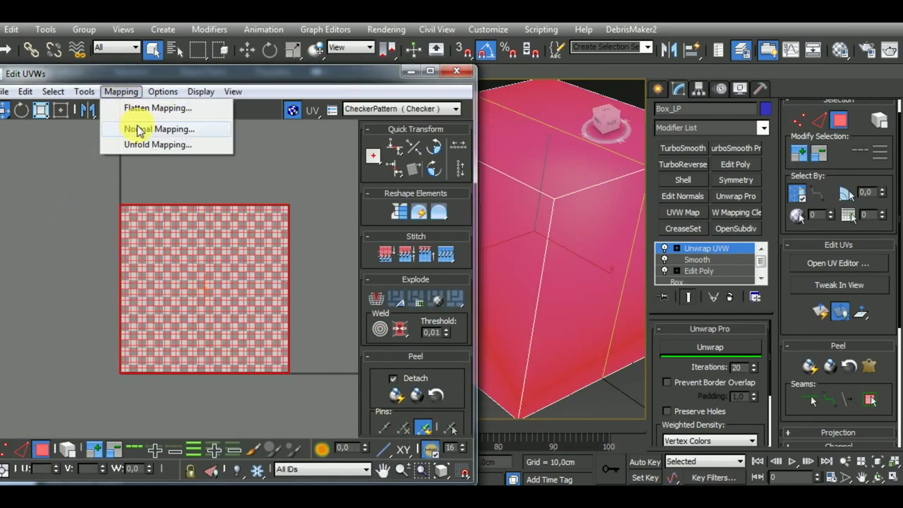
click(125, 124)
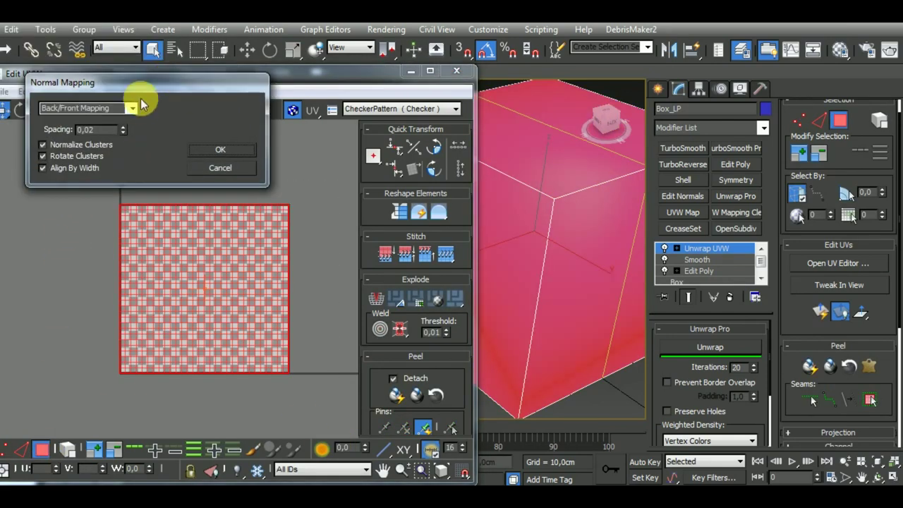
click(131, 108)
click(91, 139)
click(208, 149)
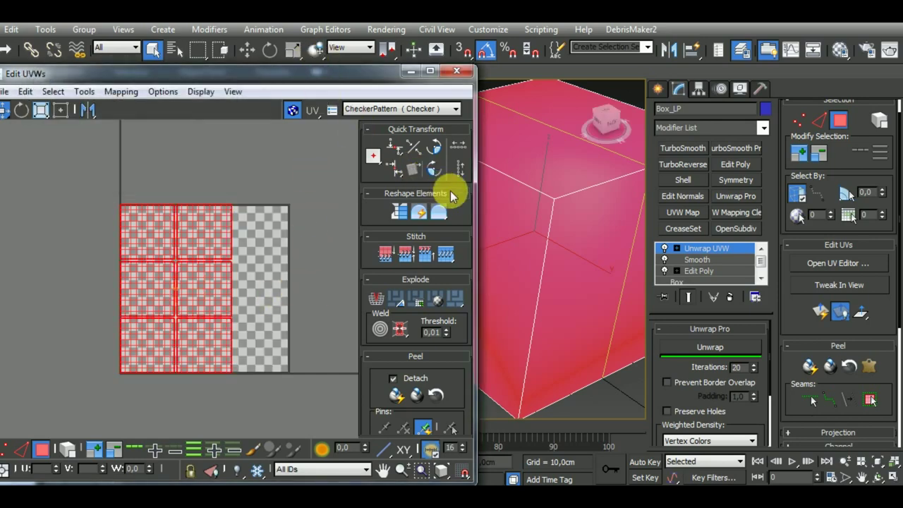
drag(480, 203, 400, 183)
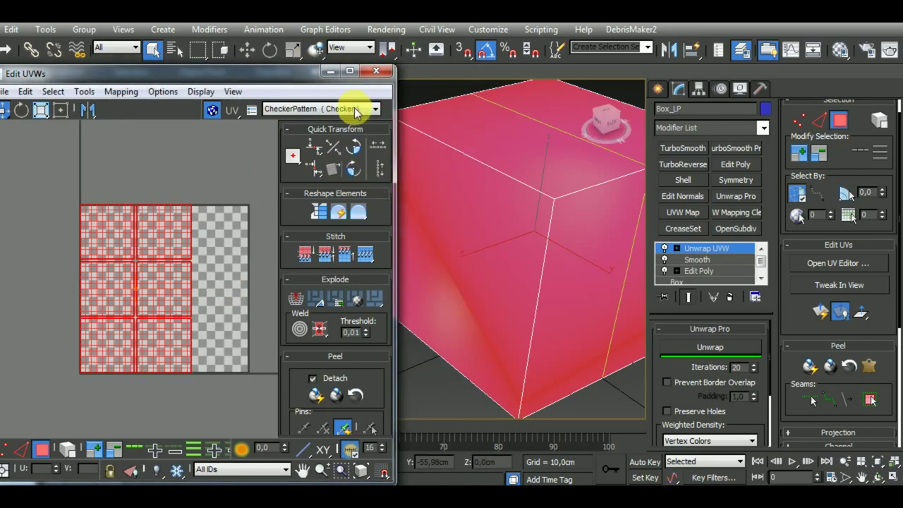
- Show the checker background and move the top face island into the top-right cell
click(356, 112)
click(355, 121)
click(561, 174)
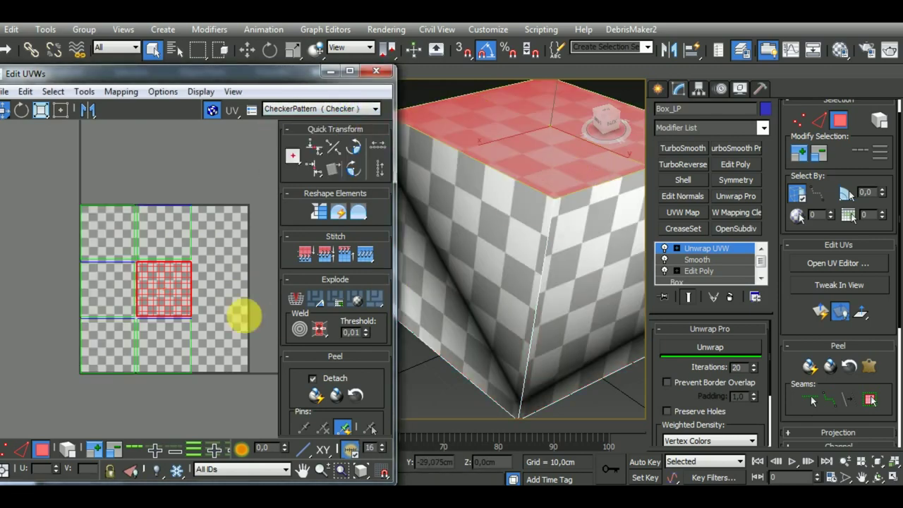
drag(175, 289, 235, 241)
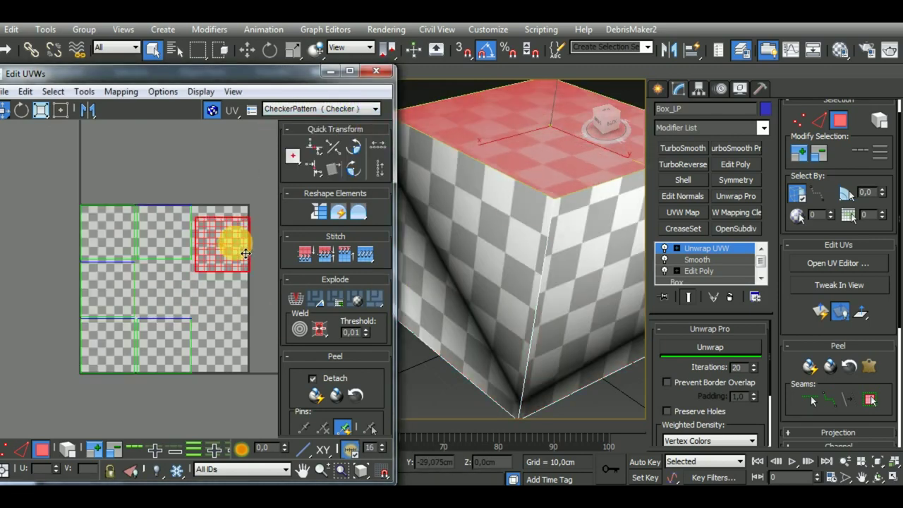
- Stitch the neighbouring UV islands together edge by edge into a cross layout
click(26, 450)
click(367, 257)
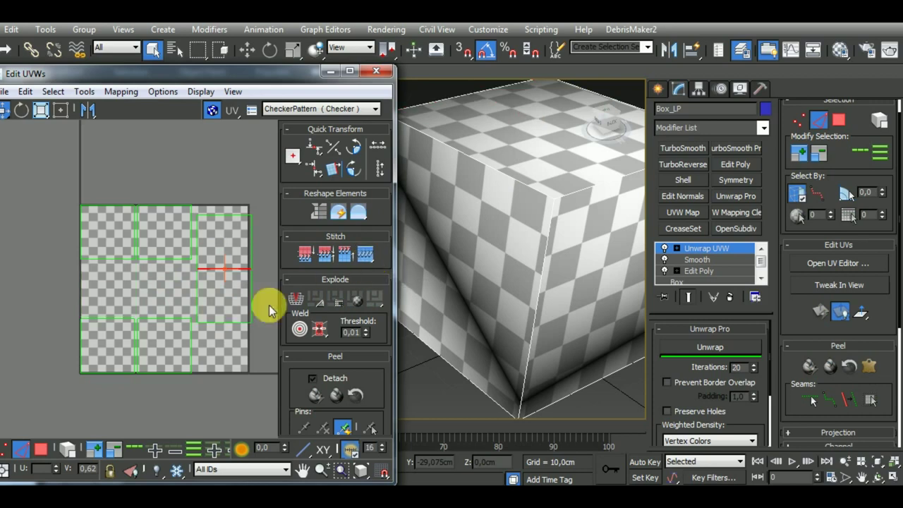
click(233, 325)
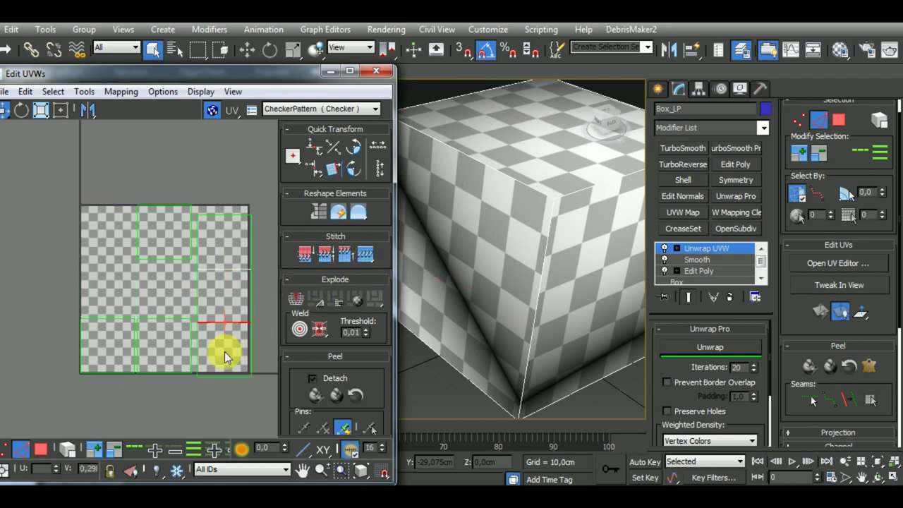
click(228, 211)
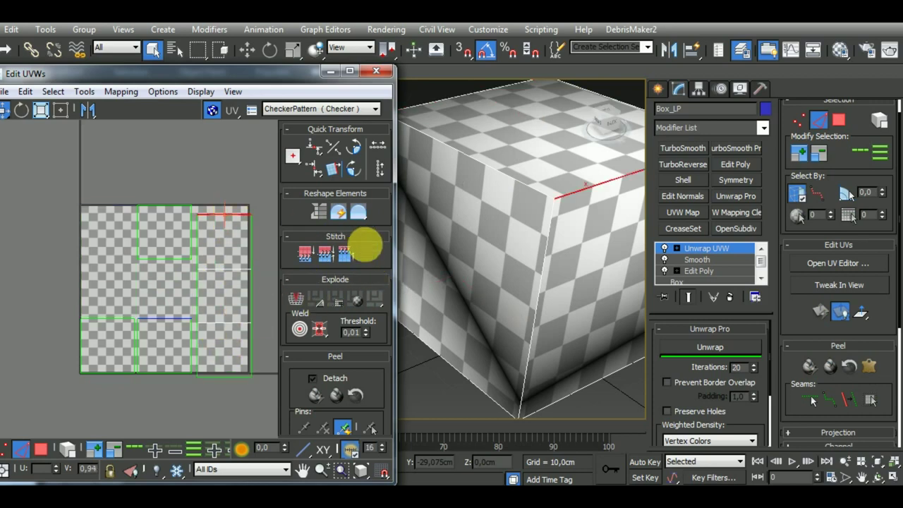
click(365, 252)
click(198, 241)
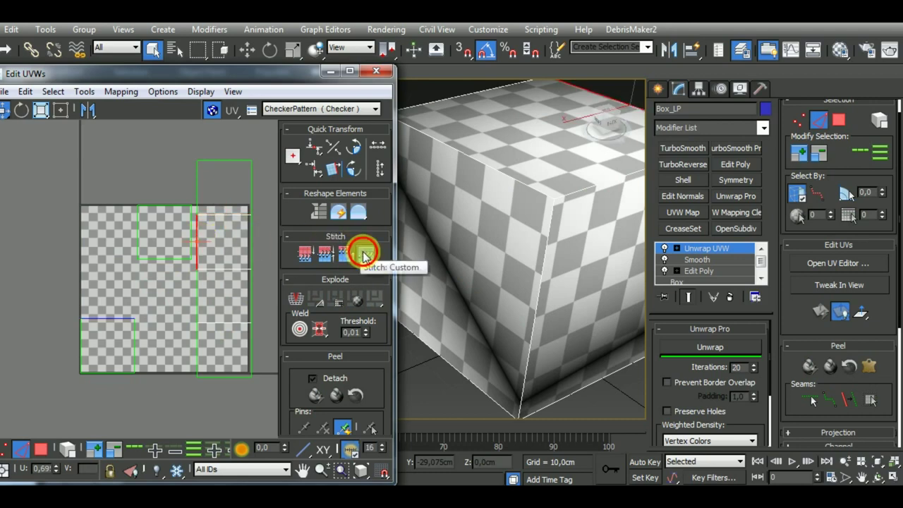
click(364, 254)
click(248, 245)
click(353, 252)
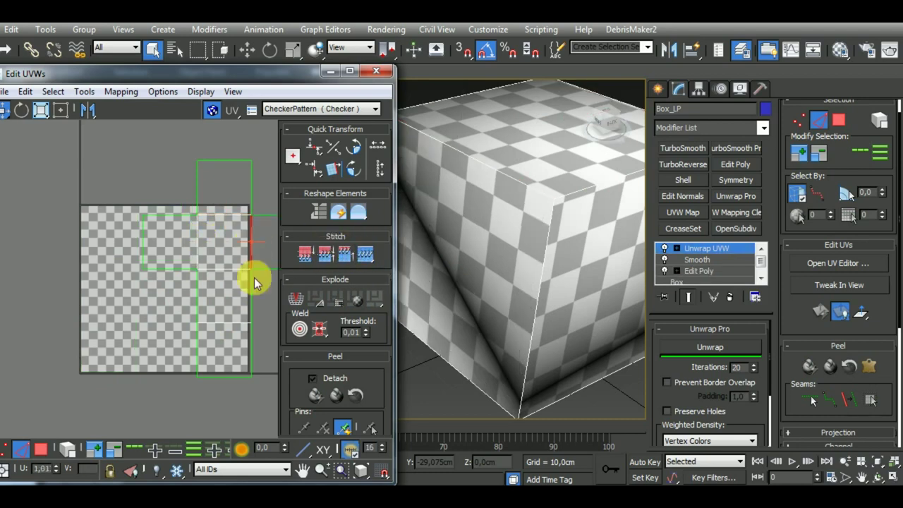
scroll(115, 299, down, 2)
scroll(95, 358, down, 1)
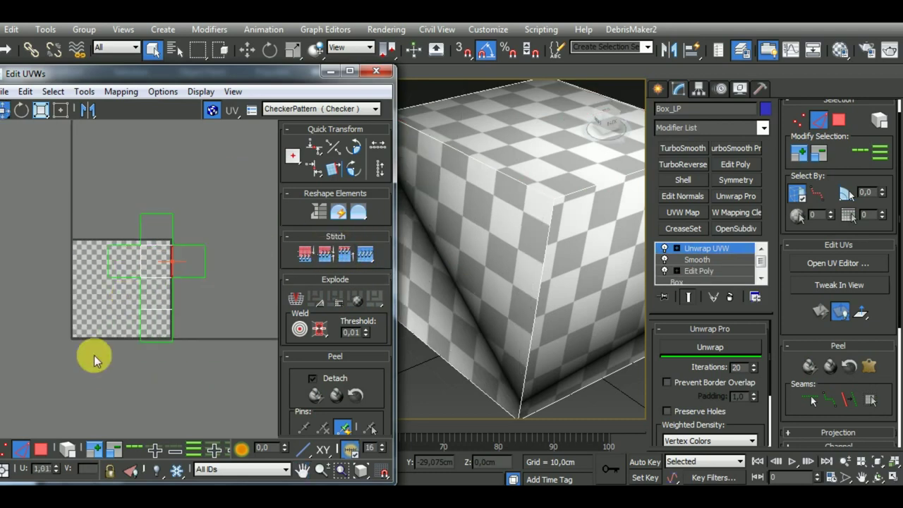
- Pack and rescale all UV faces to fit the square, then close the editor
click(41, 450)
drag(83, 207, 238, 402)
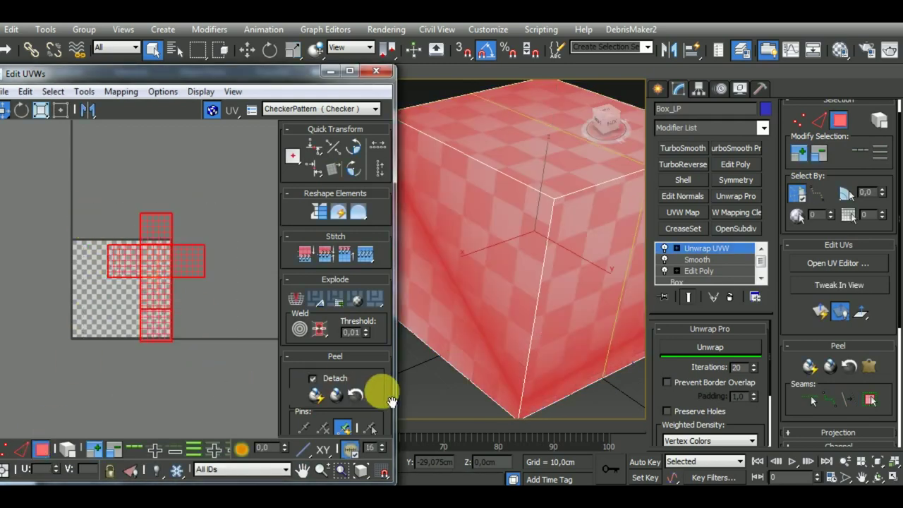
scroll(377, 394, down, 3)
click(295, 342)
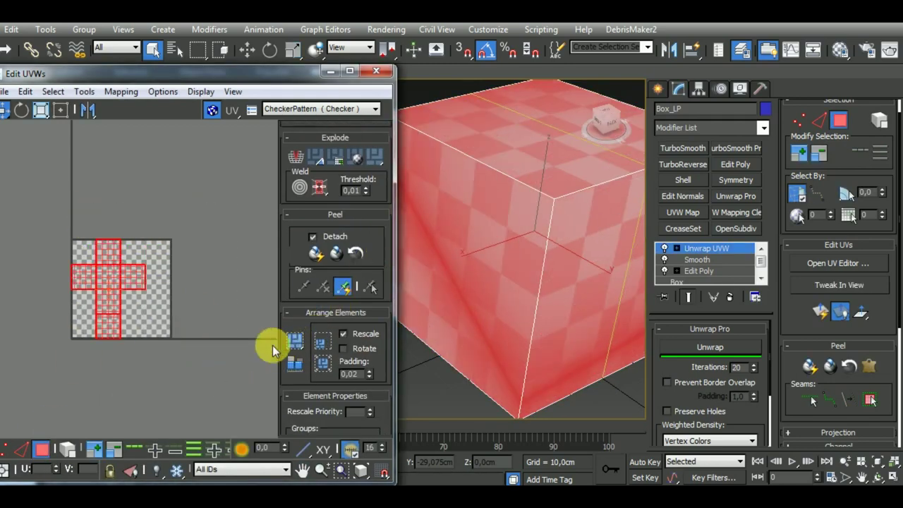
click(41, 449)
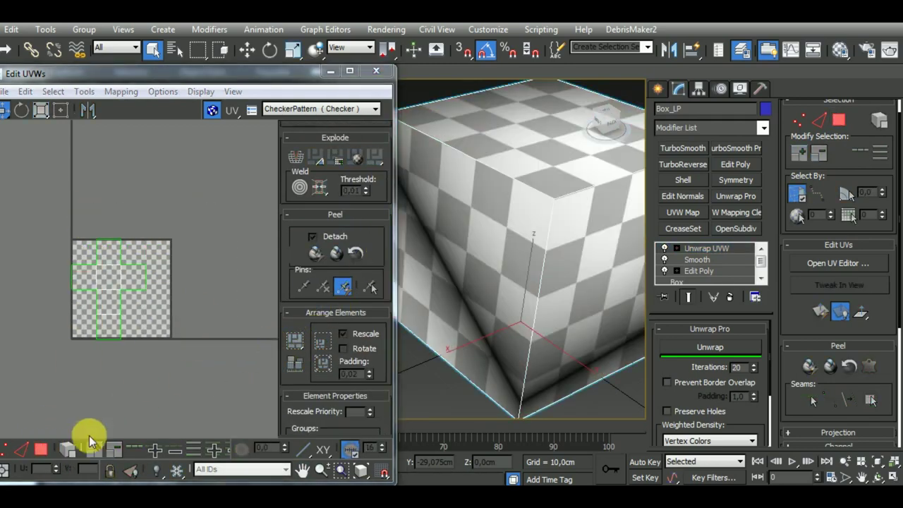
click(388, 73)
- Convert Box_LP to an Editable Poly
right_click(359, 198)
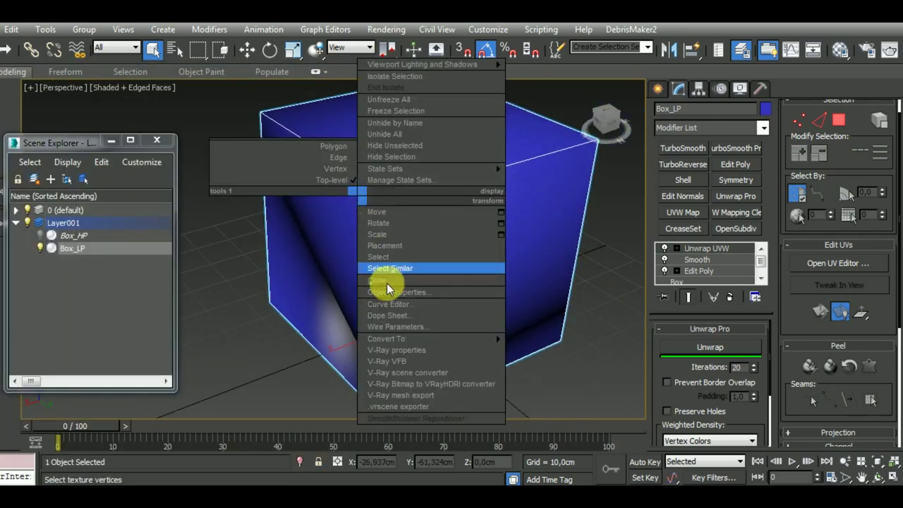
click(522, 347)
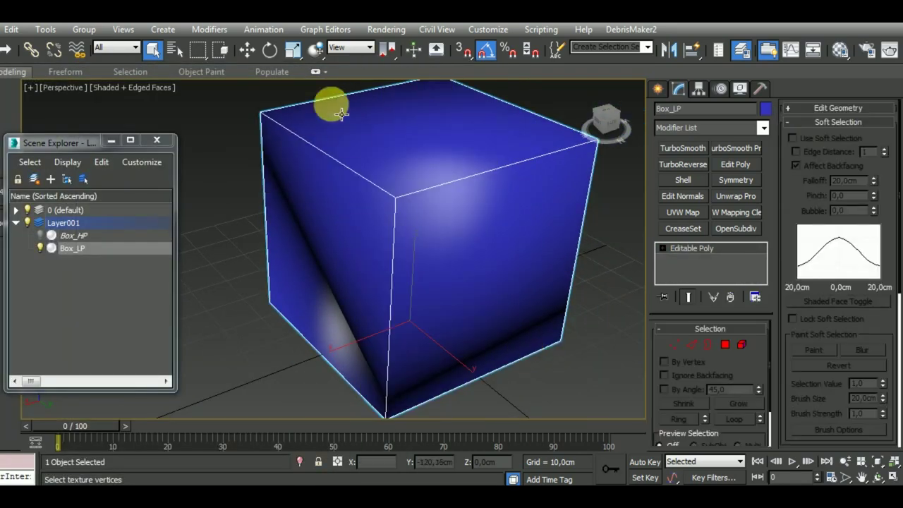
click(247, 49)
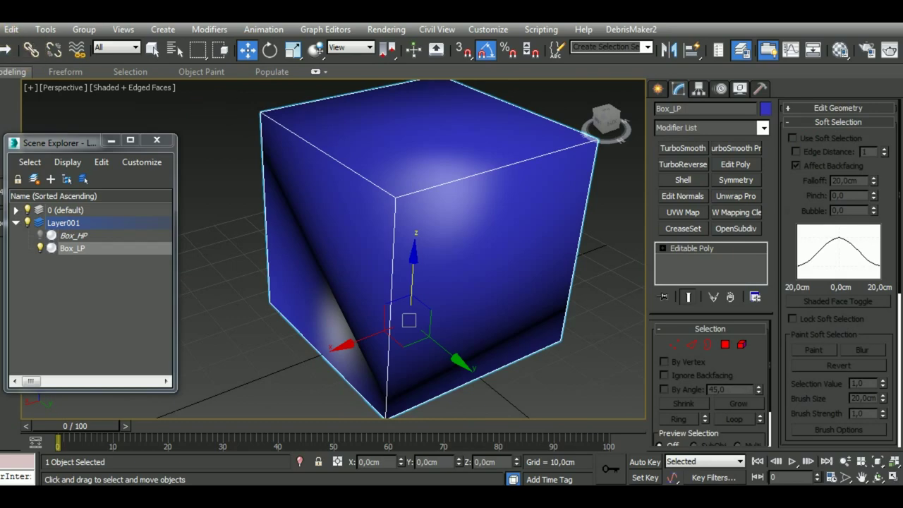
- Export the selected Box_LP as Box_LP.obj, overwriting the old file
click(14, 11)
mouse_move(28, 237)
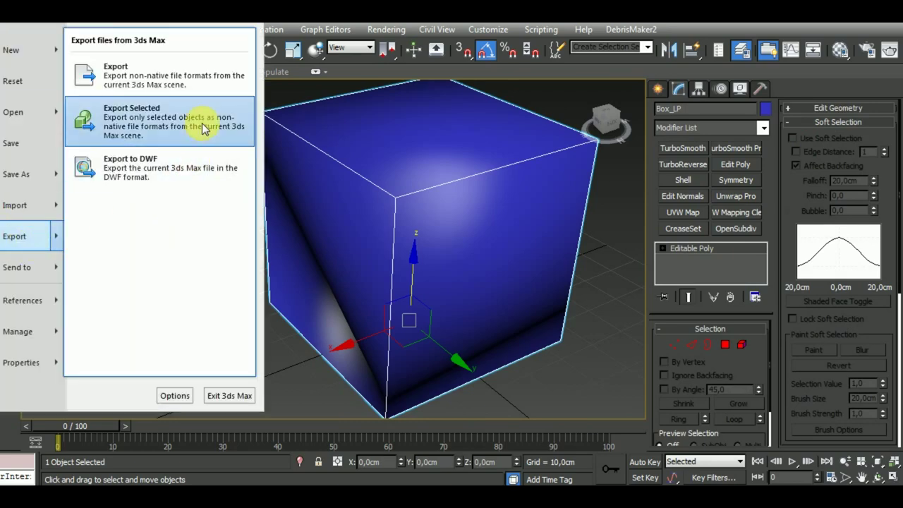
click(204, 127)
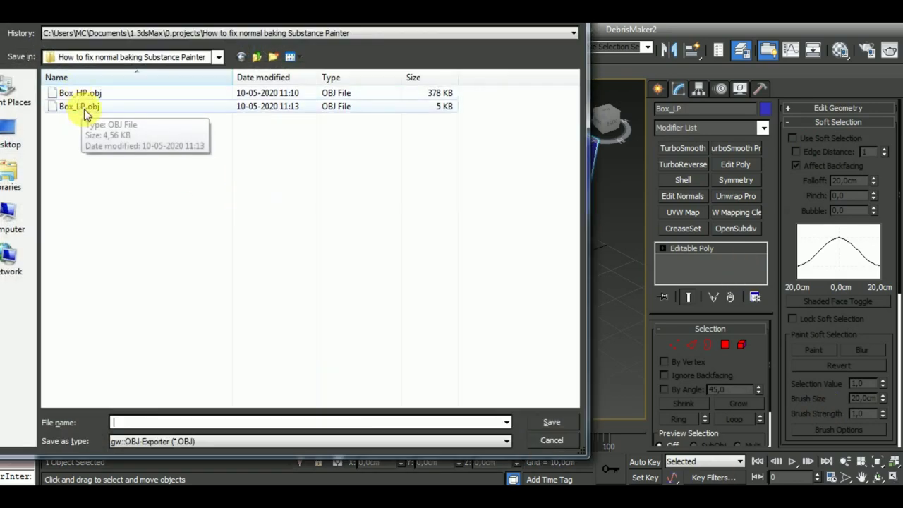
click(83, 106)
click(418, 318)
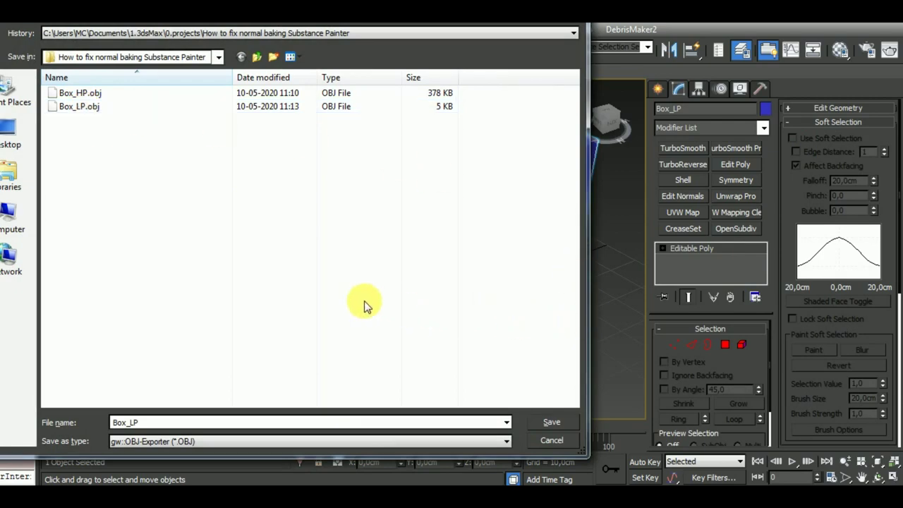
click(564, 424)
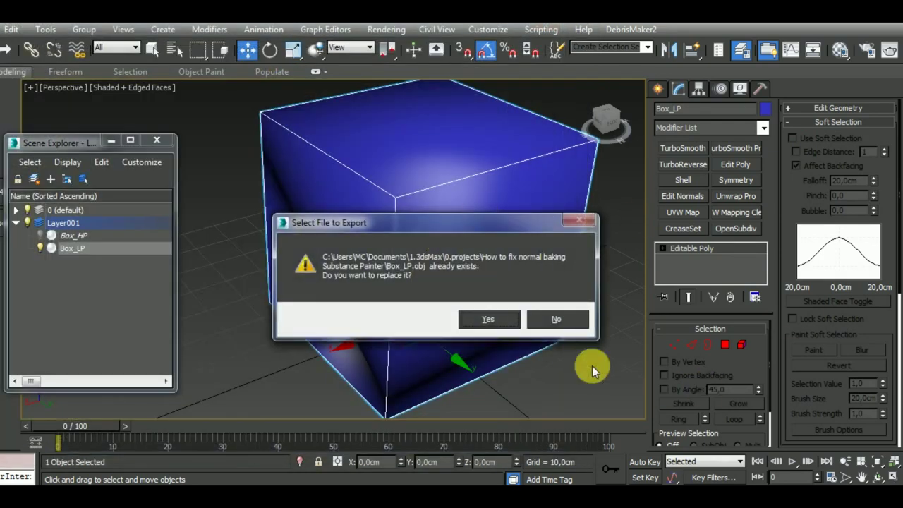
click(493, 319)
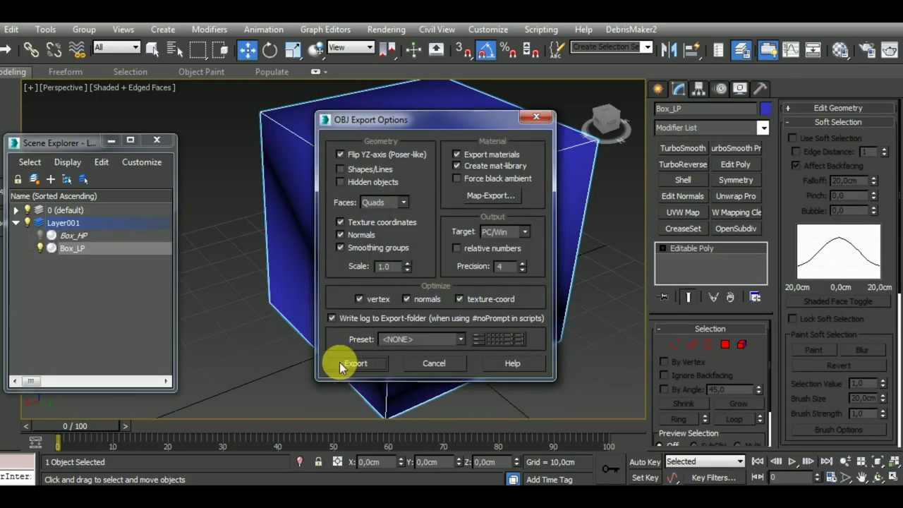
click(345, 362)
click(573, 359)
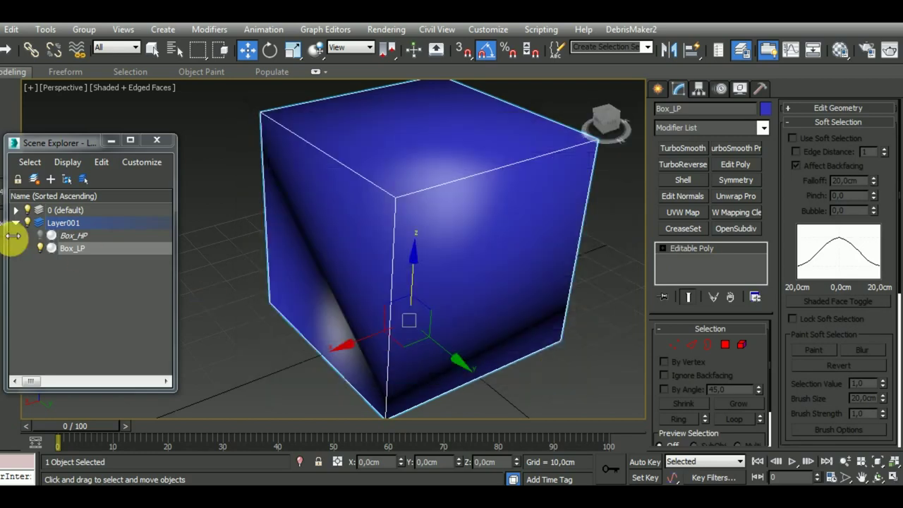
- Hide Box_LP, then unhide and select Box_HP
click(39, 249)
click(41, 236)
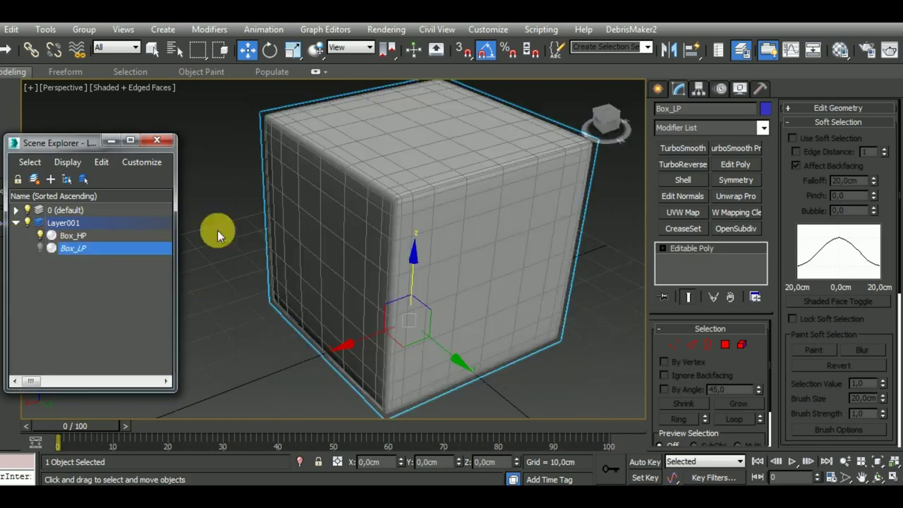
click(384, 199)
- Export the selected Box_HP as Box_HP.obj over the existing file
click(2, 29)
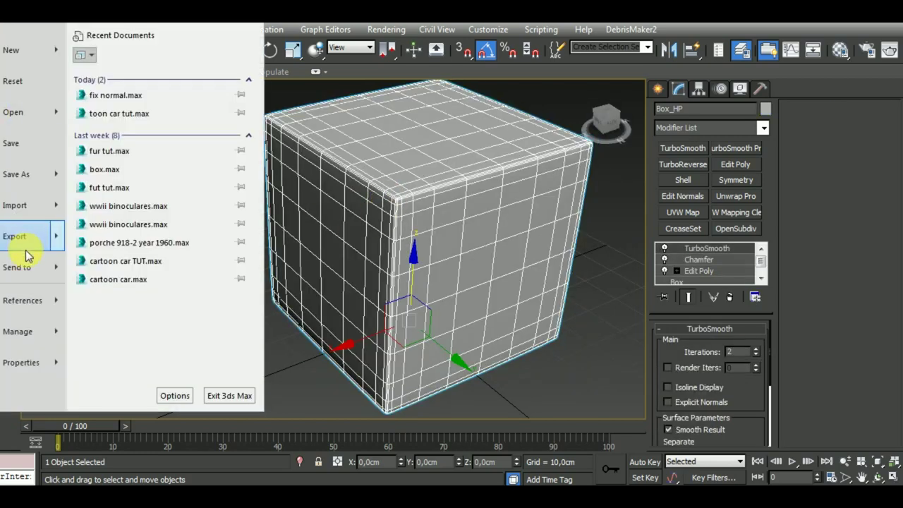
mouse_move(29, 236)
click(145, 120)
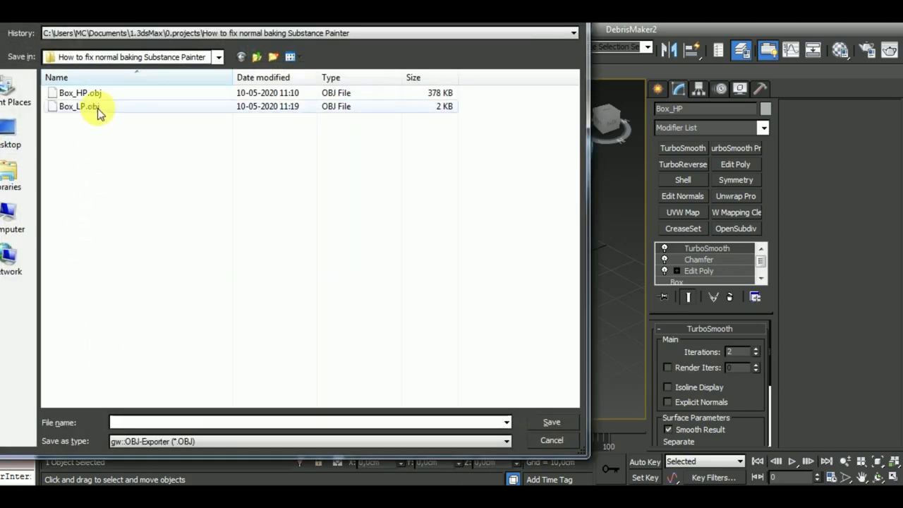
click(91, 94)
click(546, 424)
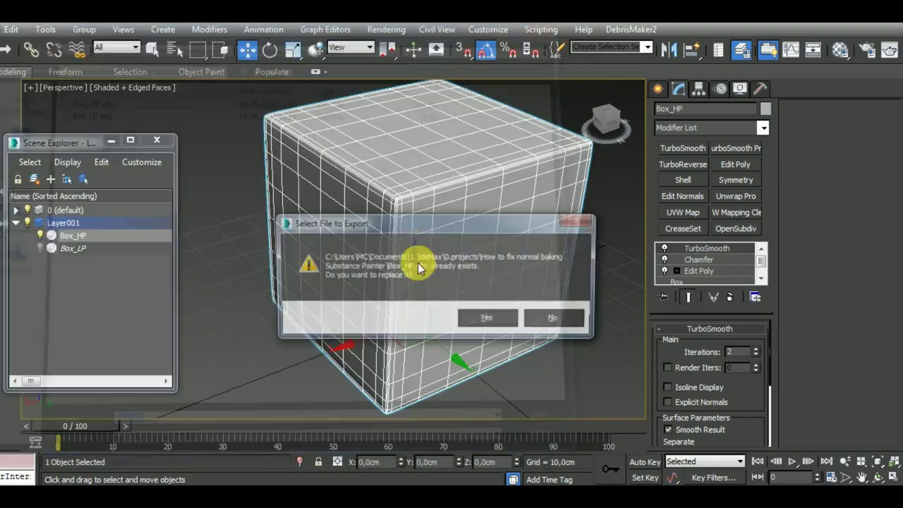
click(488, 319)
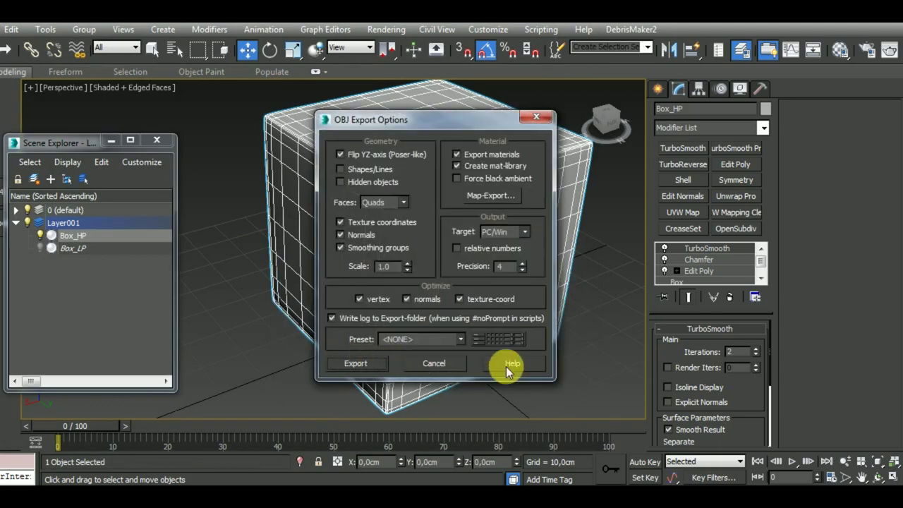
click(360, 364)
click(584, 365)
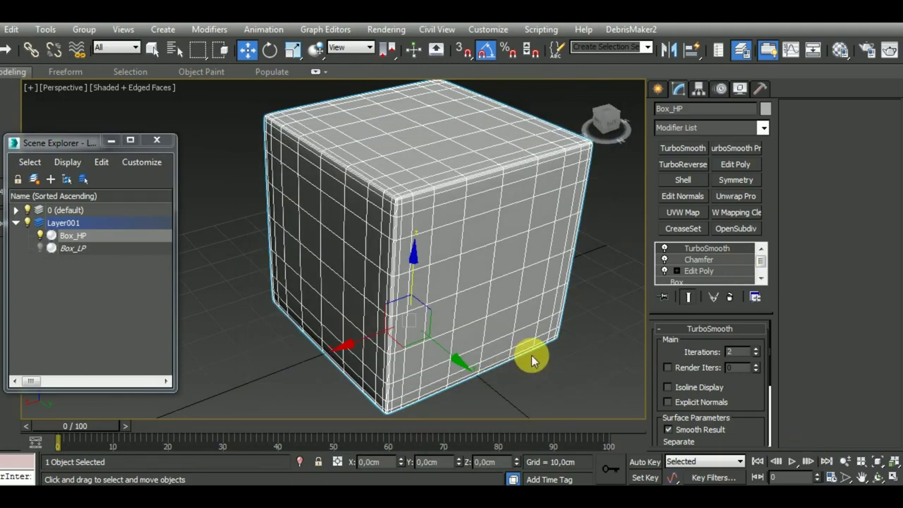
middle_drag(530, 357, 518, 349)
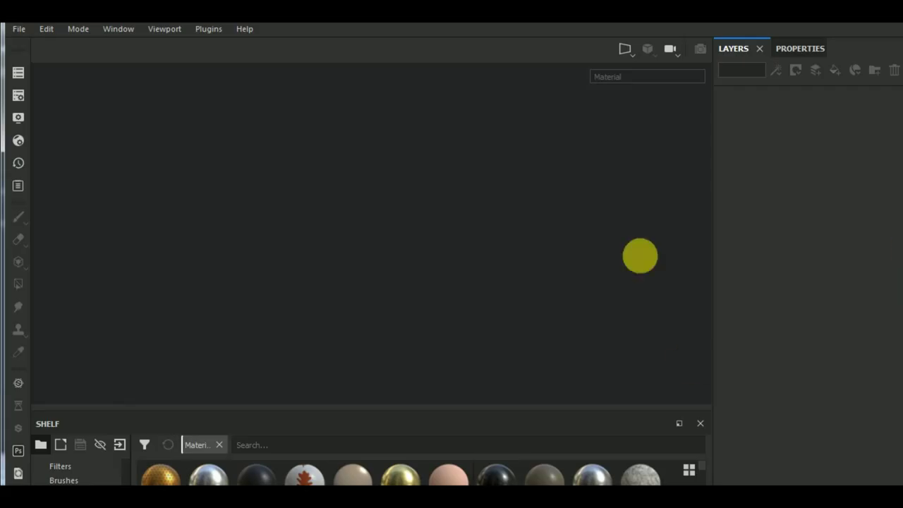
- Create a new project from Box_LP.obj and orbit around the loaded cube
click(21, 29)
click(33, 46)
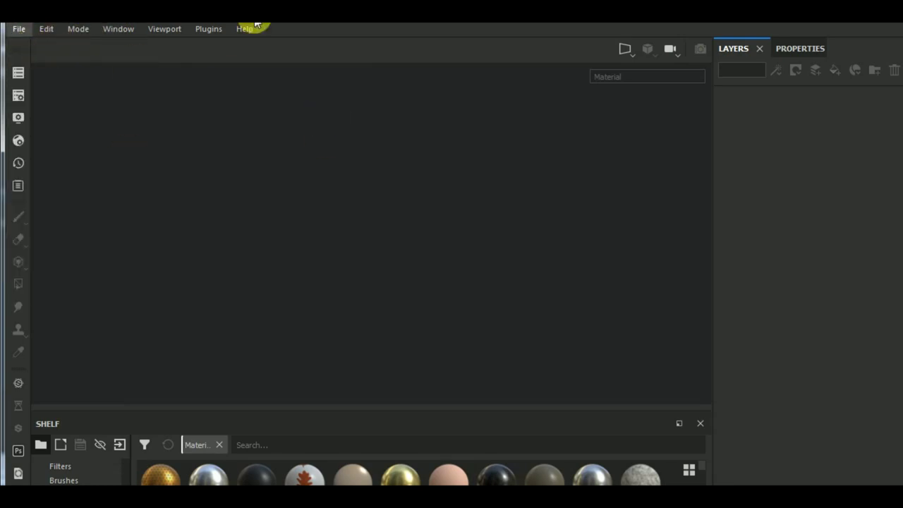
click(600, 140)
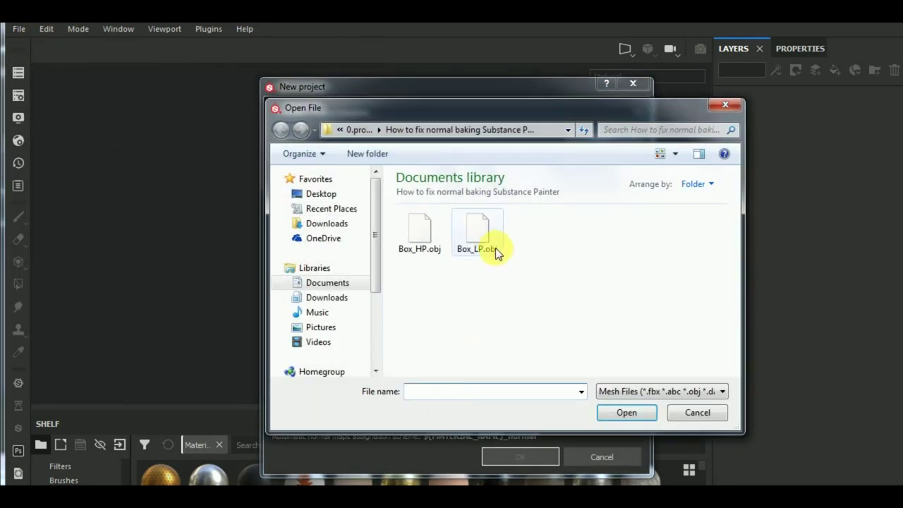
click(627, 412)
click(519, 455)
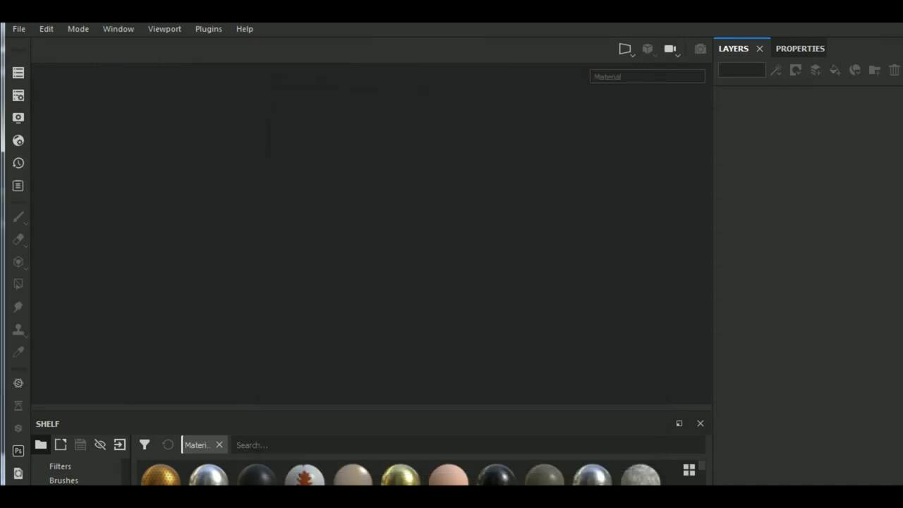
scroll(331, 291, down, 3)
scroll(371, 296, down, 3)
scroll(464, 283, down, 1)
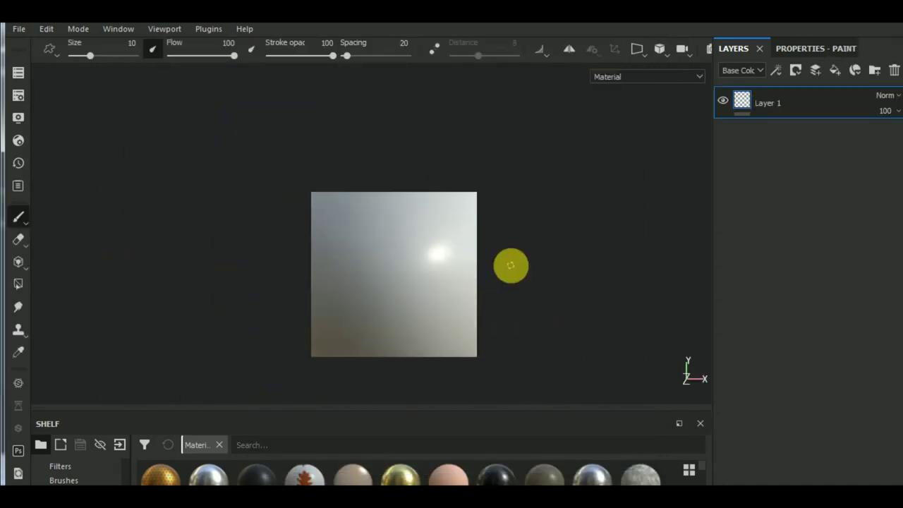
drag(508, 264, 583, 340)
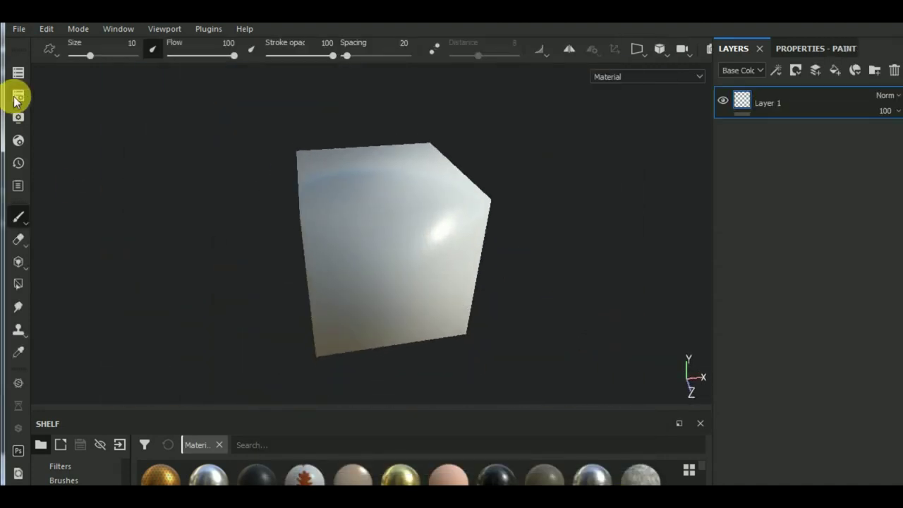
- Disable every bake map except Normal in the texture set's baking options
click(17, 97)
click(238, 347)
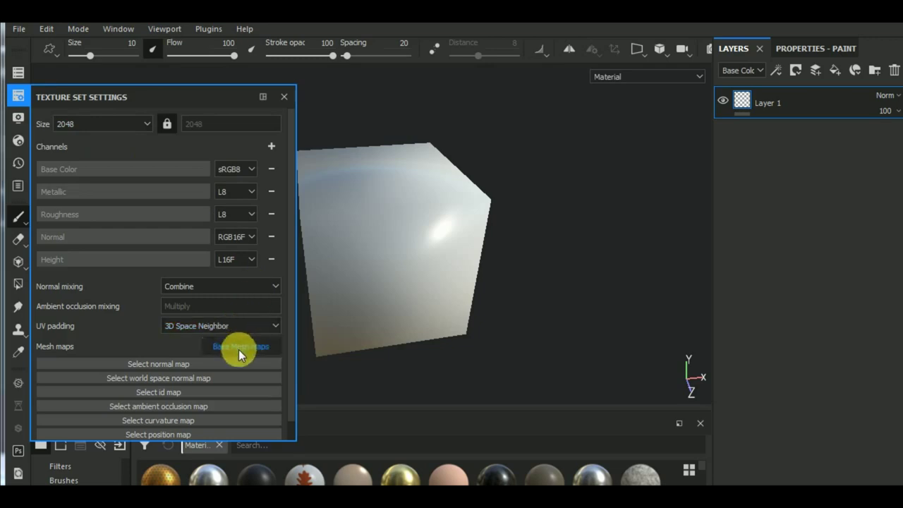
click(255, 132)
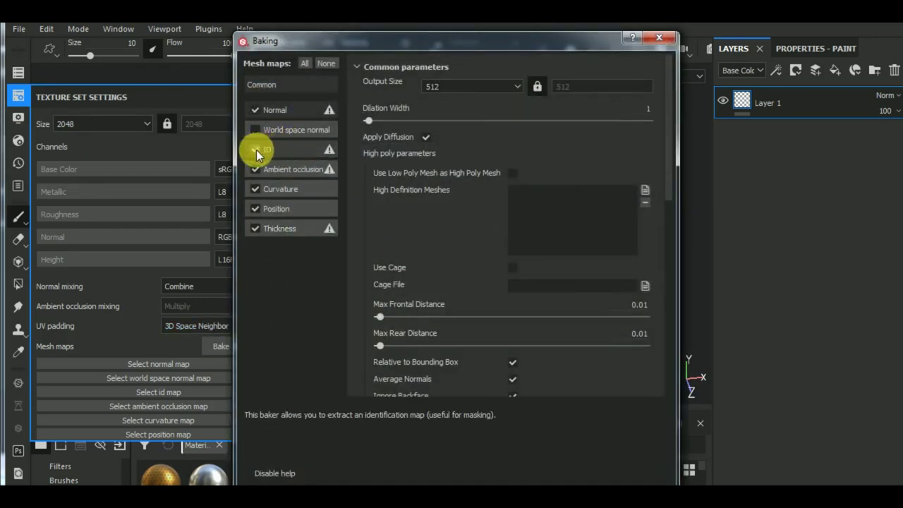
click(255, 150)
click(256, 169)
click(255, 189)
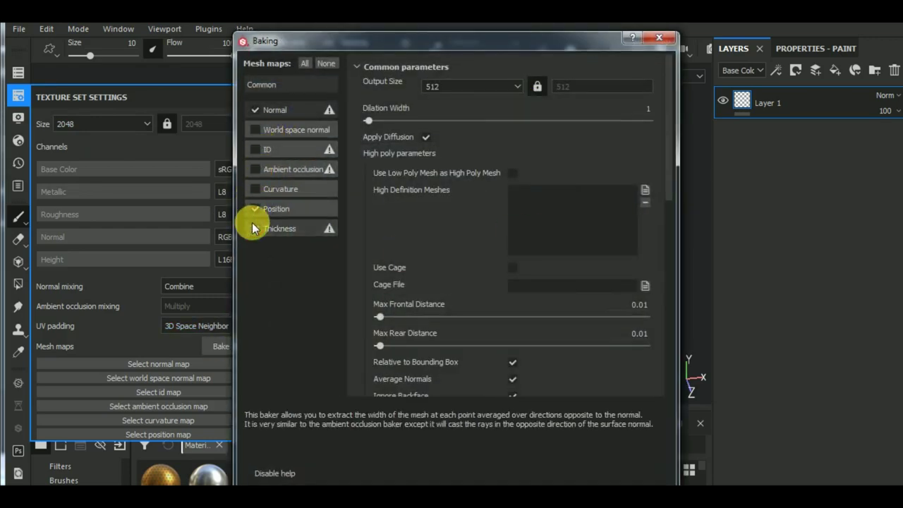
click(256, 211)
click(253, 227)
- Bake at 2048 output size using Box_HP.obj as the high-definition mesh
click(470, 88)
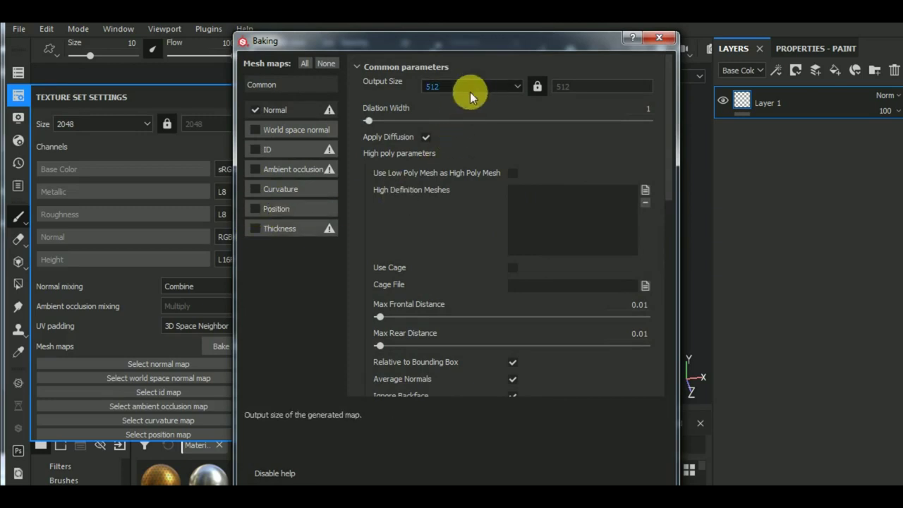
click(461, 153)
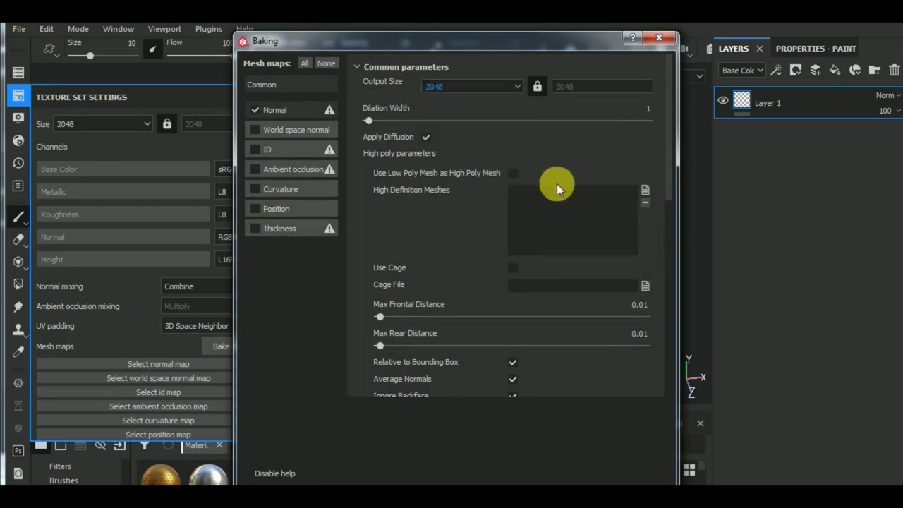
click(644, 192)
click(393, 186)
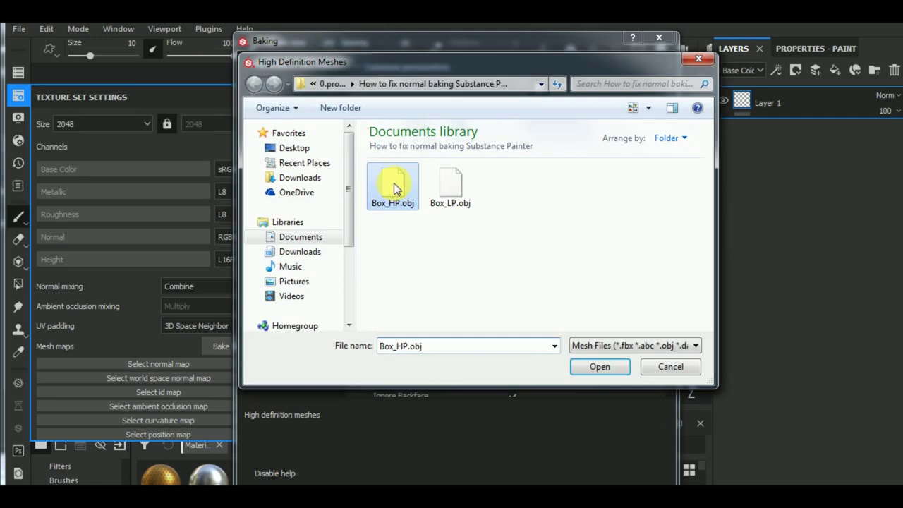
click(597, 363)
mouse_move(484, 48)
mouse_down()
mouse_move(489, 97)
mouse_move(487, 41)
mouse_up()
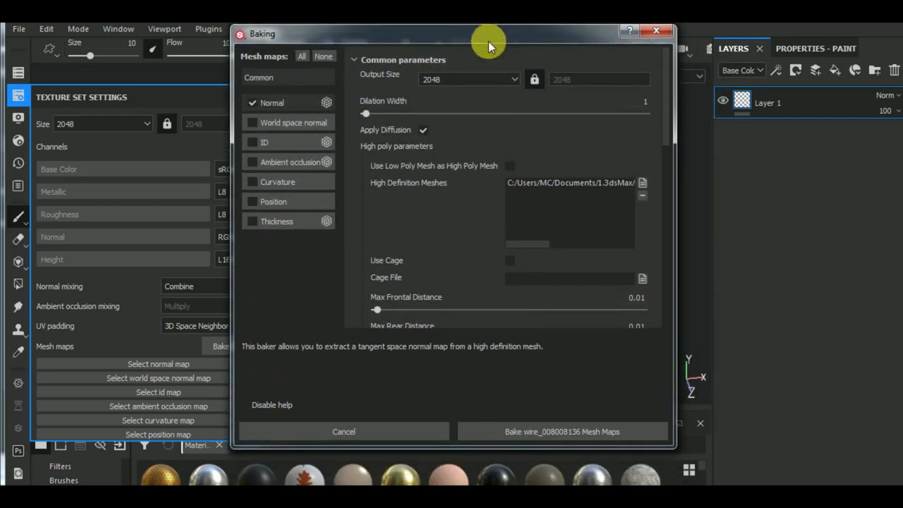
click(609, 431)
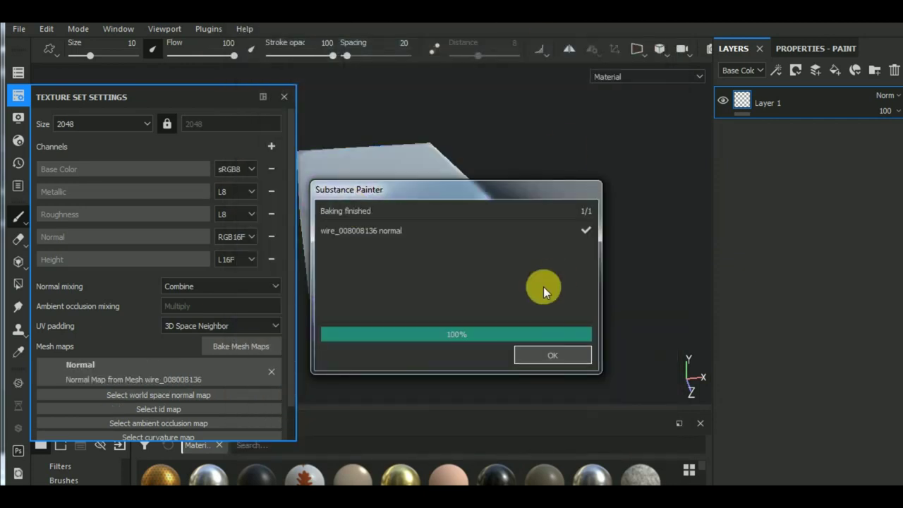
- Close the bake summary and orbit around the cube to inspect its beveled edges
click(554, 356)
mouse_move(459, 313)
alt+mouse_down()
mouse_move(585, 312)
mouse_move(419, 259)
mouse_move(461, 263)
mouse_move(414, 282)
mouse_move(482, 302)
mouse_move(484, 216)
mouse_move(459, 232)
mouse_move(430, 226)
alt+mouse_up()
scroll(428, 240, up, 5)
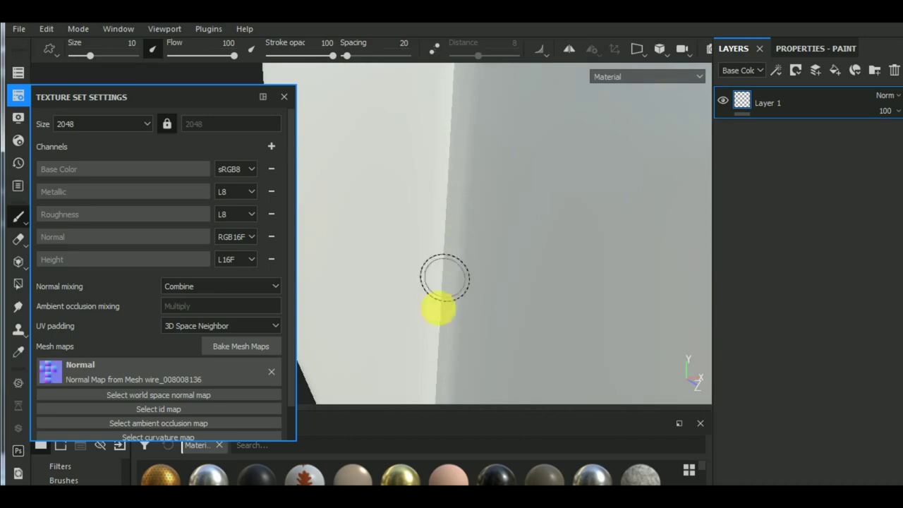
scroll(430, 282, down, 5)
mouse_move(452, 285)
alt+mouse_down()
mouse_move(580, 294)
mouse_move(565, 357)
mouse_move(383, 294)
mouse_move(645, 299)
mouse_move(621, 288)
alt+mouse_up()
scroll(494, 302, down, 5)
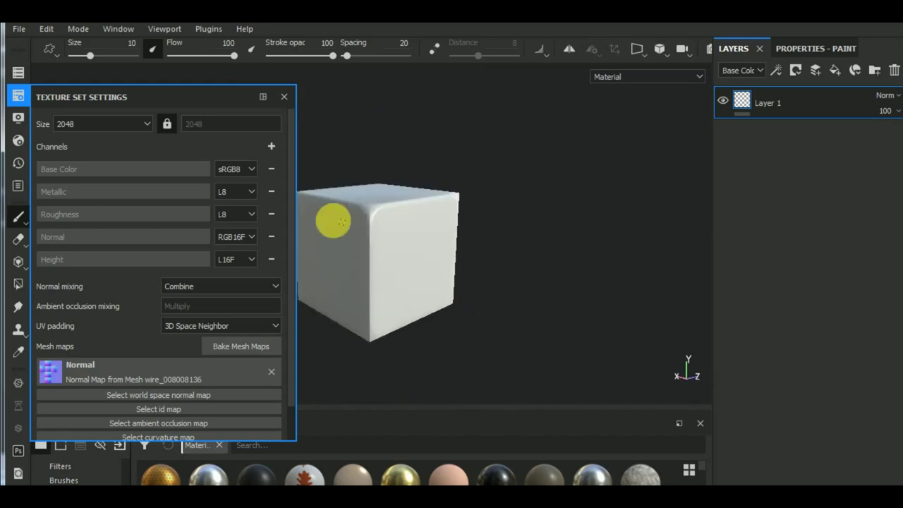
mouse_move(340, 222)
alt+mouse_down()
mouse_move(435, 255)
mouse_move(403, 262)
mouse_move(426, 263)
mouse_move(393, 248)
mouse_move(374, 296)
mouse_move(494, 292)
alt+mouse_up()
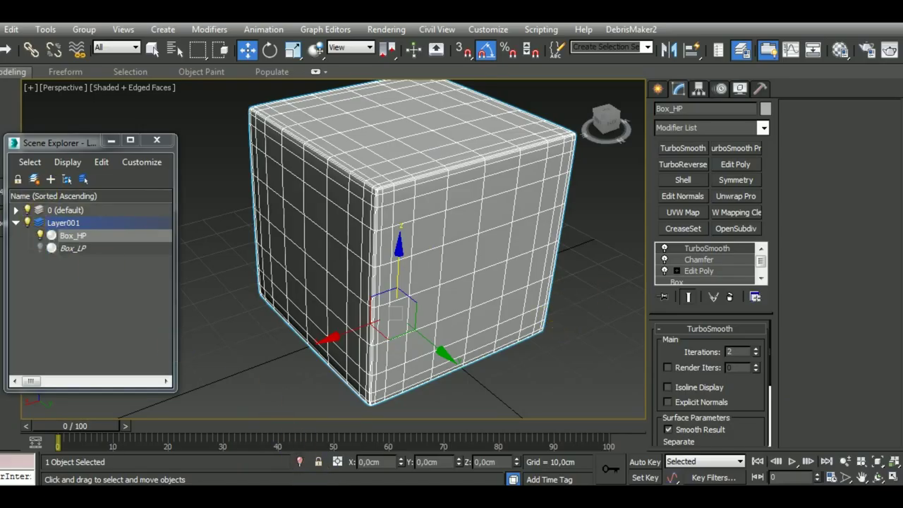
- Hide Box_HP, select Box_LP, add Unwrap UVW with map seams off, and open the UV editor
click(40, 249)
click(41, 235)
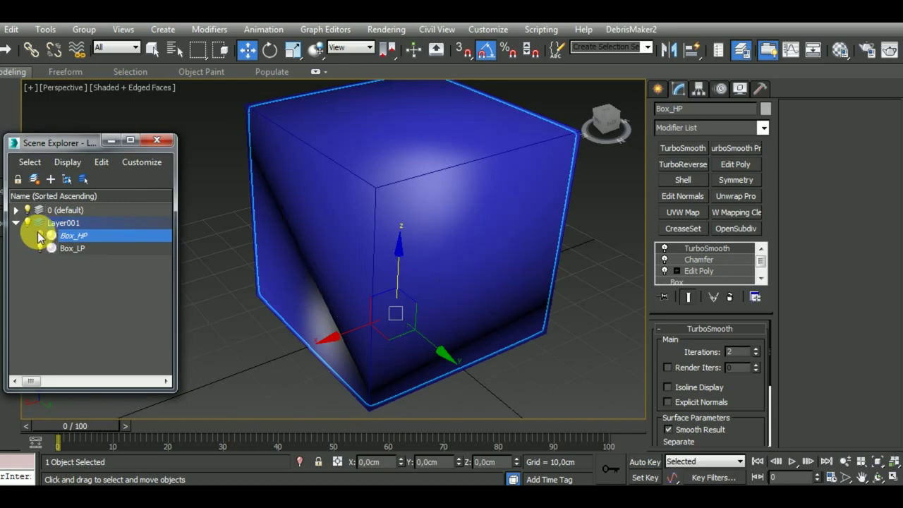
click(407, 224)
scroll(510, 258, down, 2)
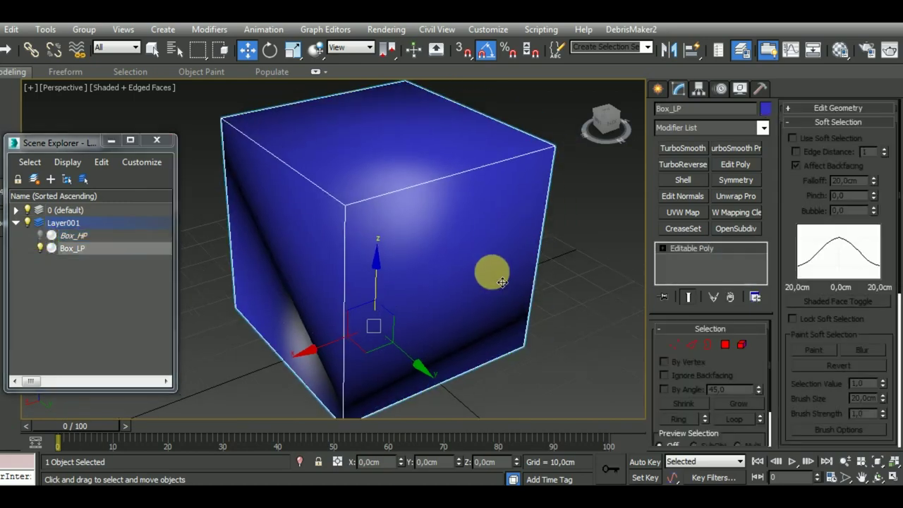
scroll(491, 268, down, 2)
click(736, 196)
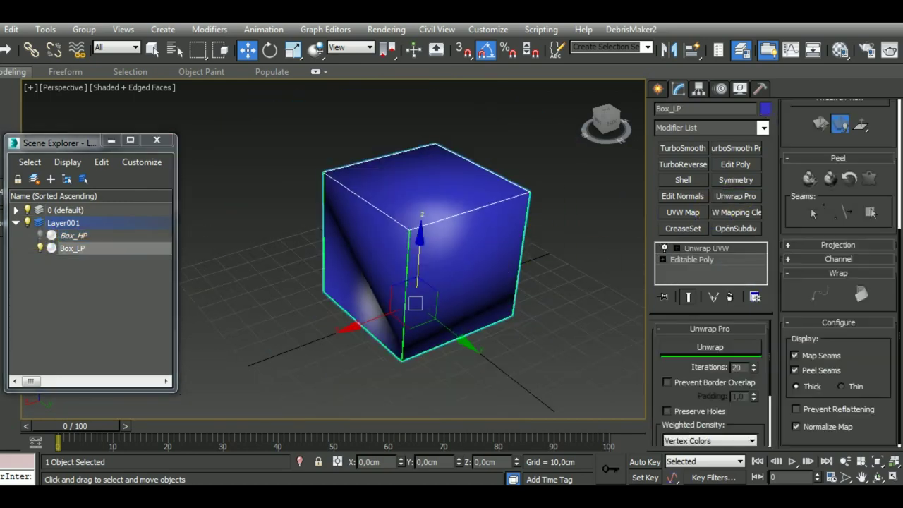
click(840, 354)
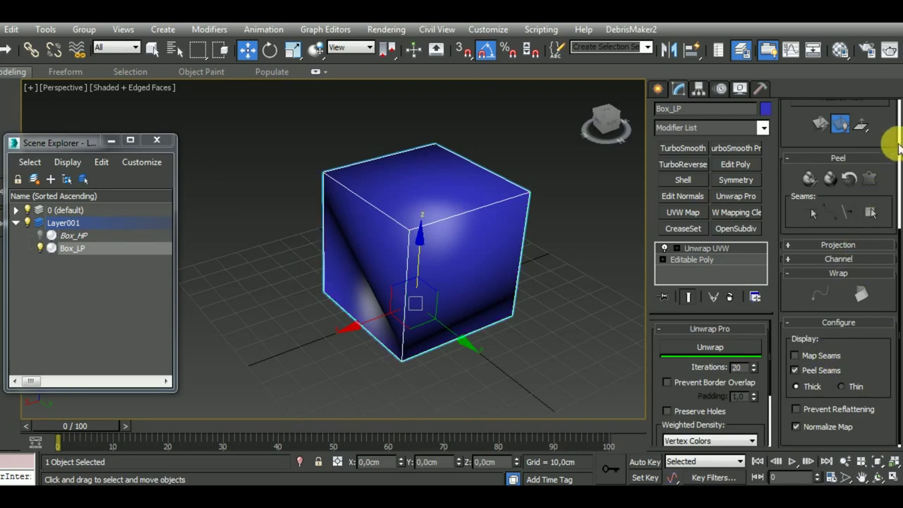
drag(897, 132, 866, 379)
click(845, 288)
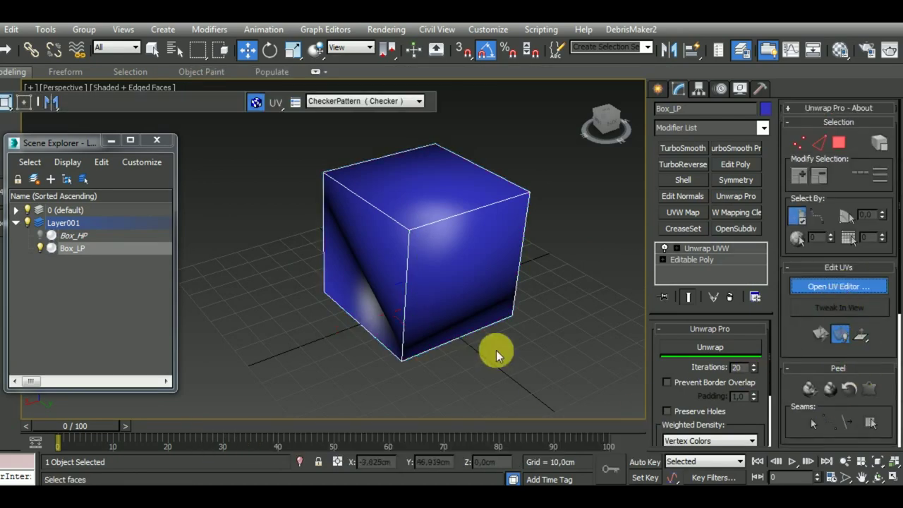
drag(191, 63, 340, 48)
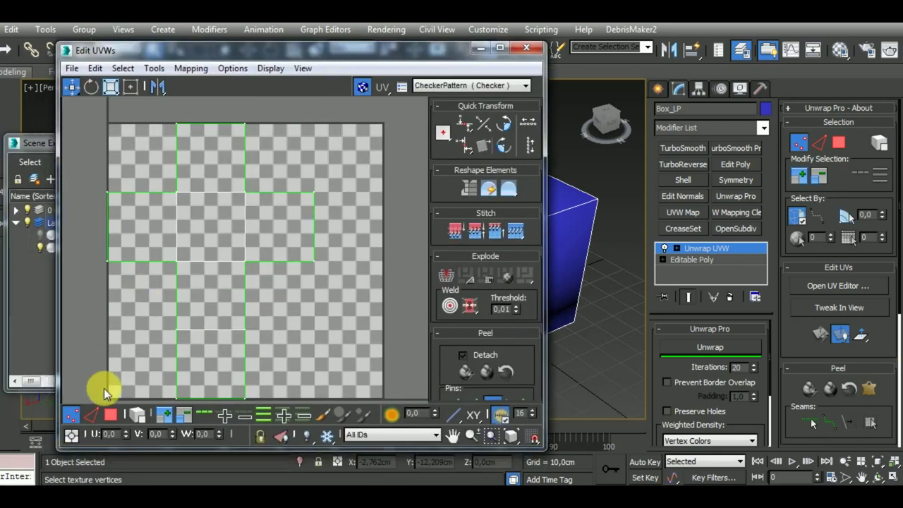
- In face mode, break the top UV face and the next face off the cross
click(111, 414)
click(187, 307)
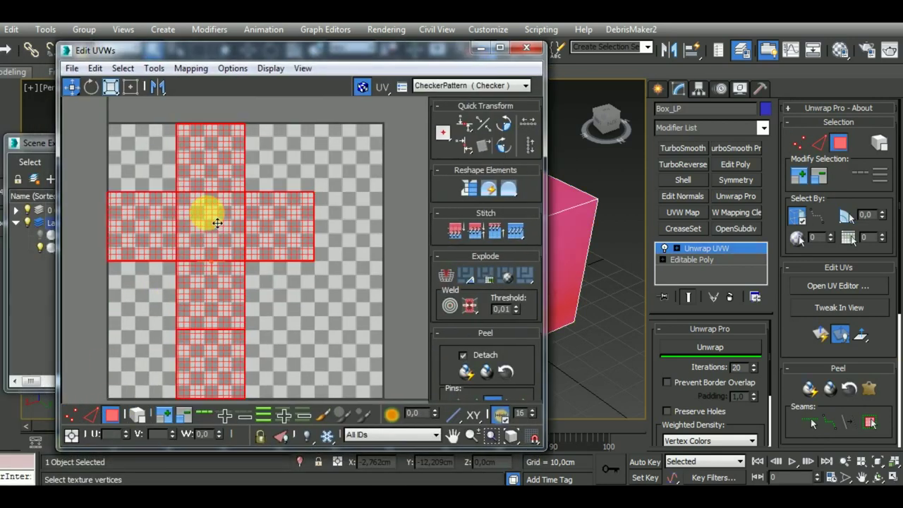
click(203, 160)
right_click(201, 161)
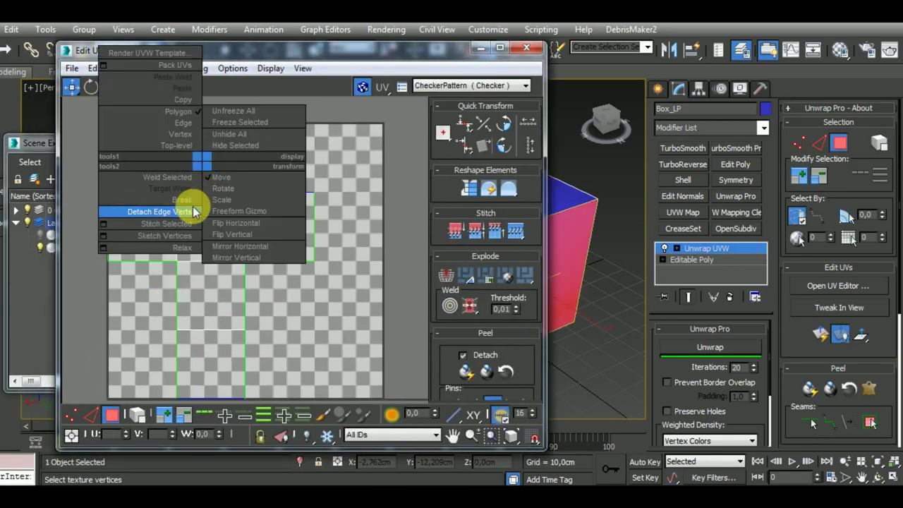
click(192, 201)
right_click(258, 200)
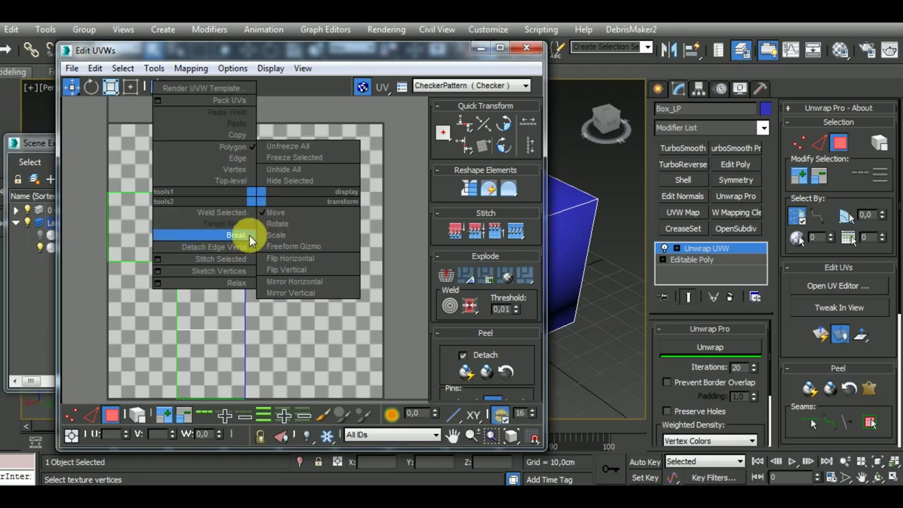
click(246, 234)
- Break the right-middle, bottom-middle and bottom faces off the cross, moving one down a square
right_click(141, 227)
click(128, 257)
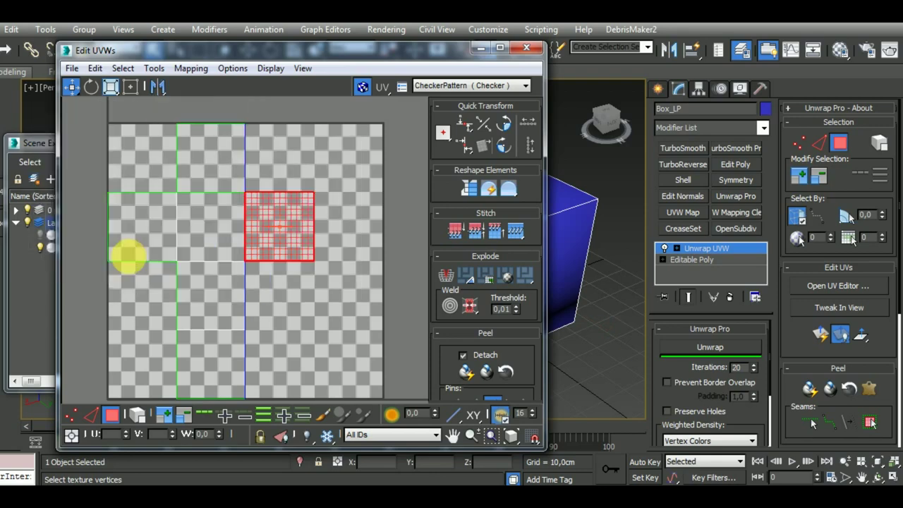
right_click(149, 226)
click(141, 225)
right_click(141, 225)
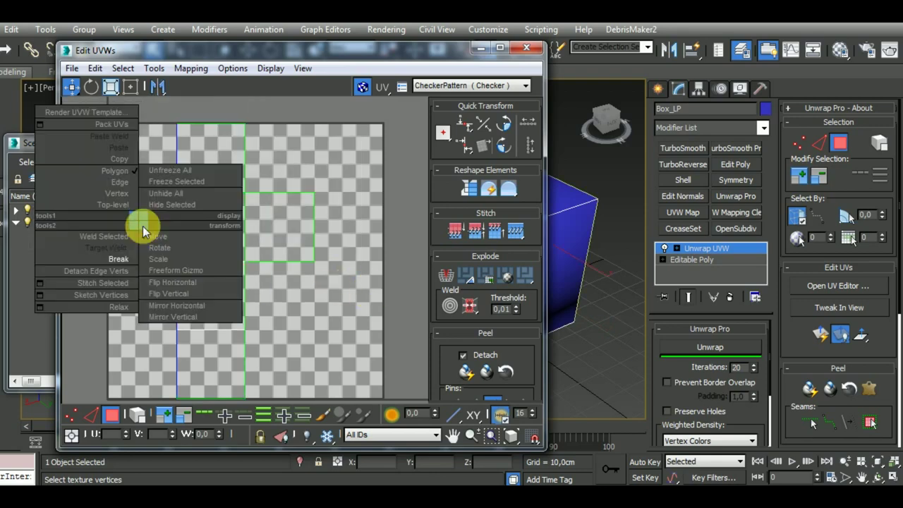
click(136, 268)
click(222, 282)
right_click(205, 250)
click(202, 300)
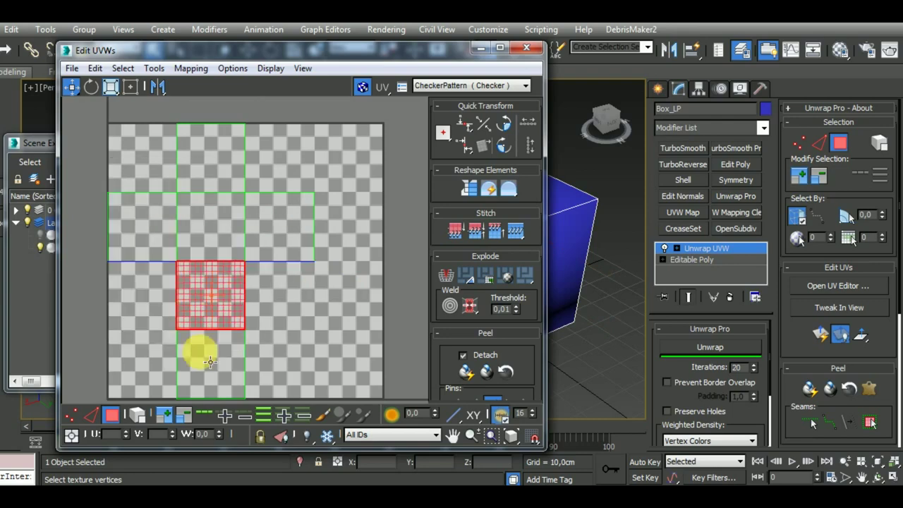
drag(210, 296, 205, 362)
right_click(205, 361)
click(177, 393)
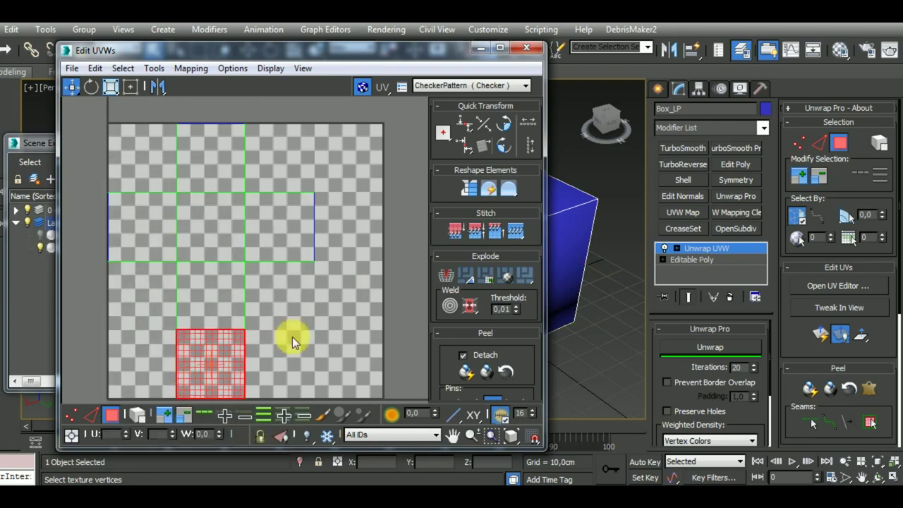
- Select all six UV faces and pack them into a compact grid
scroll(299, 316, down, 3)
key(ctrl+a)
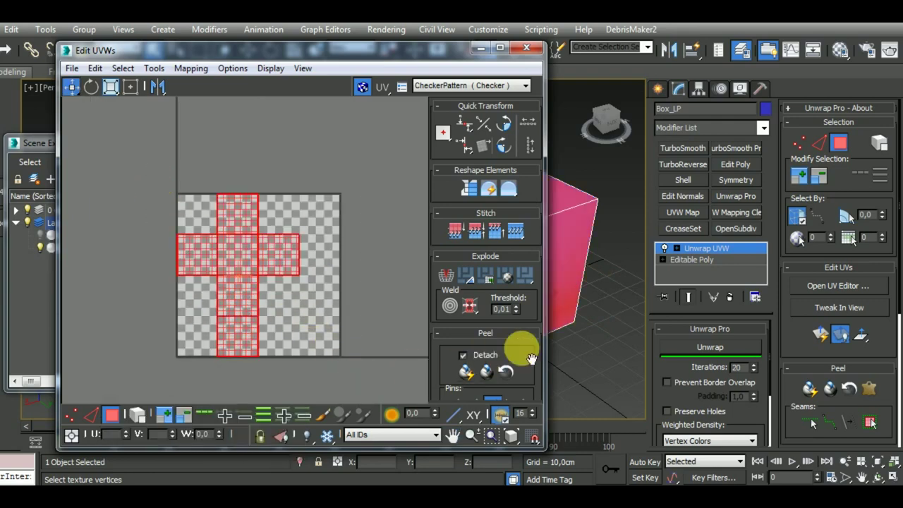
scroll(525, 212, down, 5)
scroll(453, 288, down, 1)
click(446, 267)
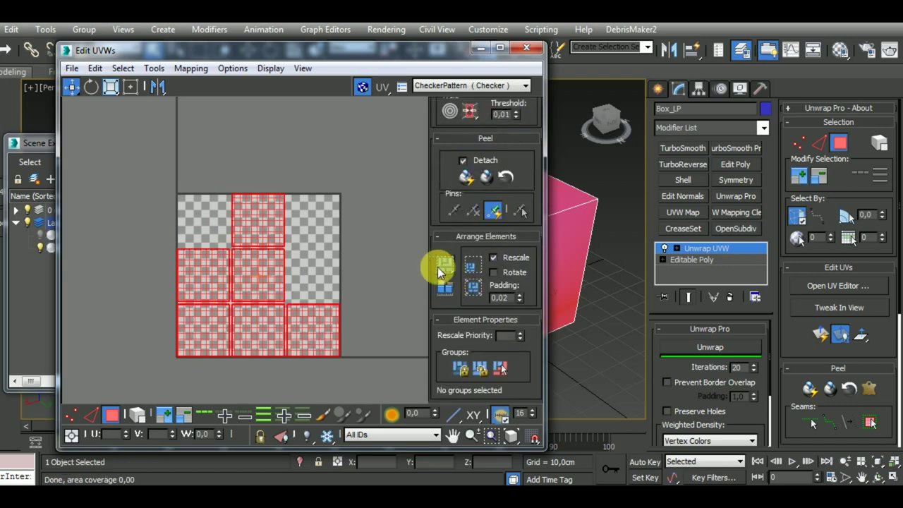
click(223, 363)
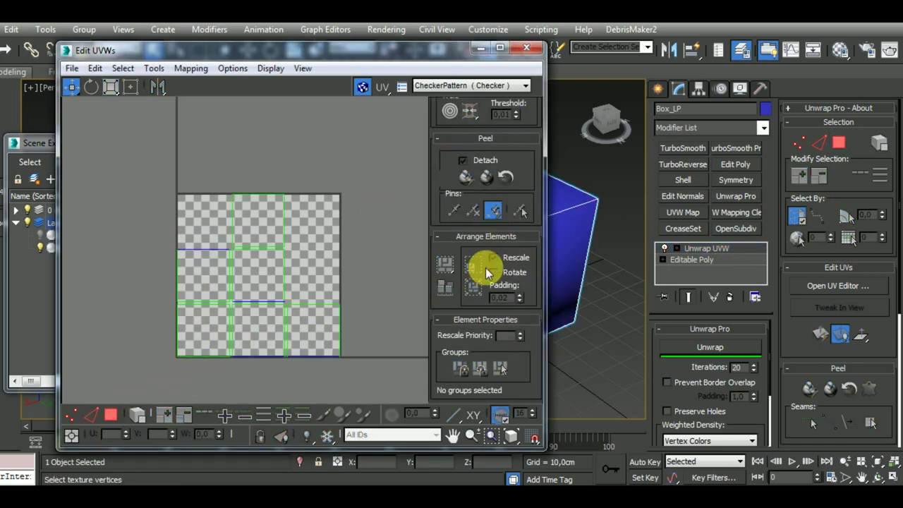
- Close the UV editor and collapse Box_LP to an Editable Poly
click(527, 47)
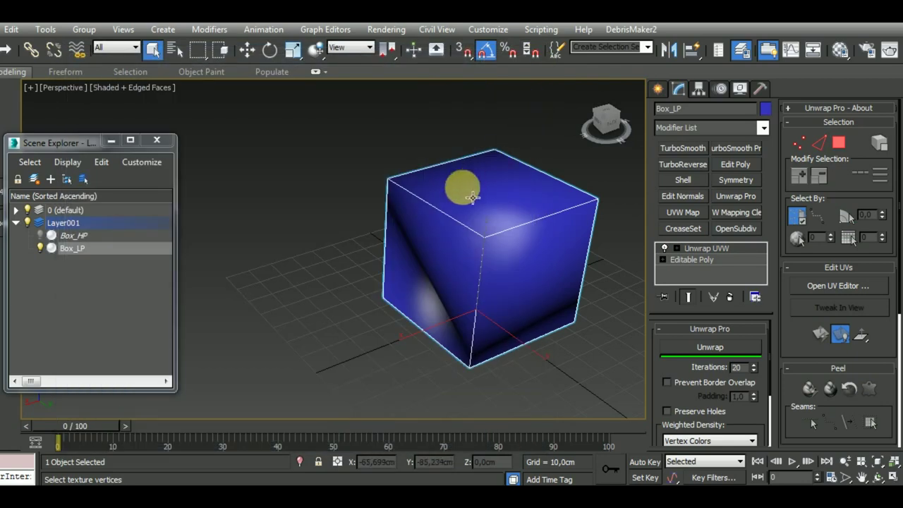
right_click(463, 184)
click(660, 339)
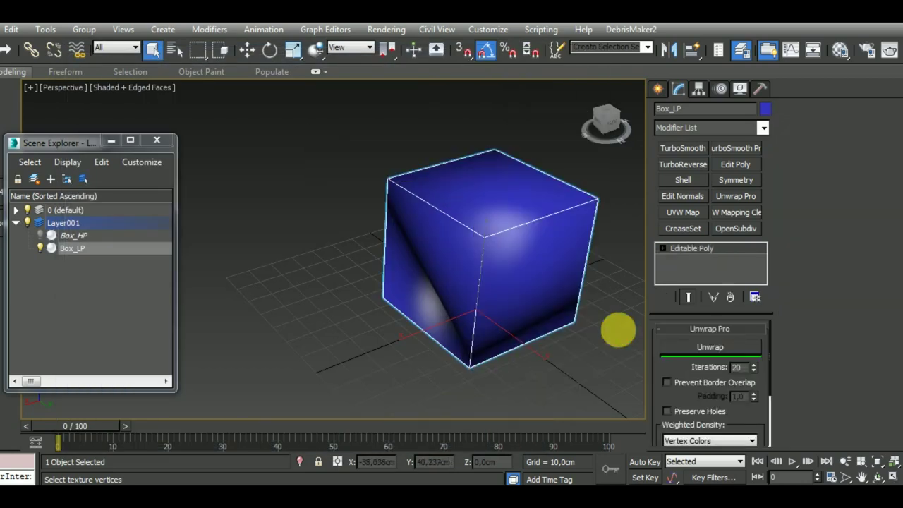
click(246, 49)
middle_drag(331, 268, 299, 262)
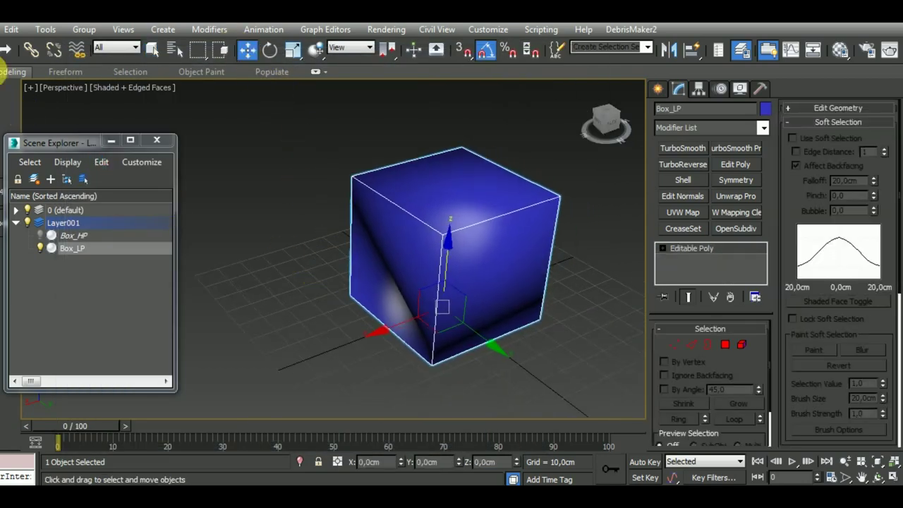
- Export the selected box as OBJ, replacing the existing Box_LP.obj
click(6, 14)
mouse_move(28, 236)
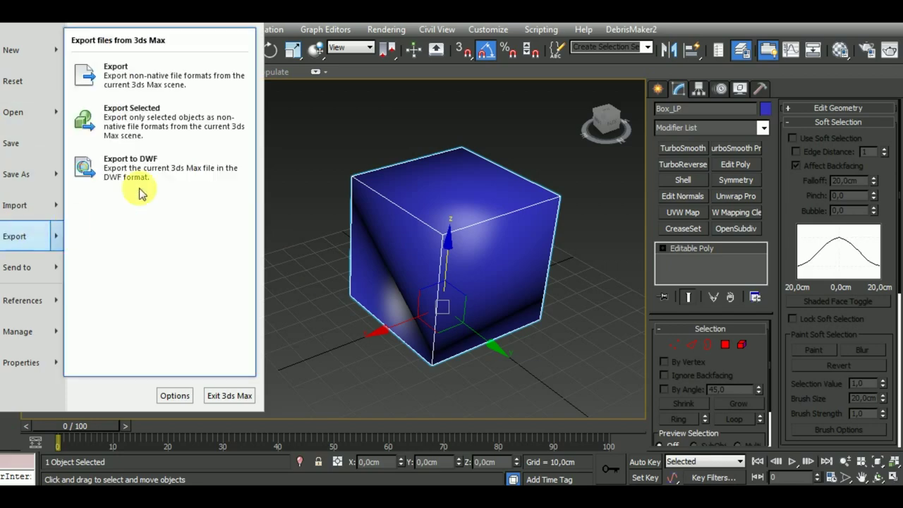
click(184, 123)
click(81, 106)
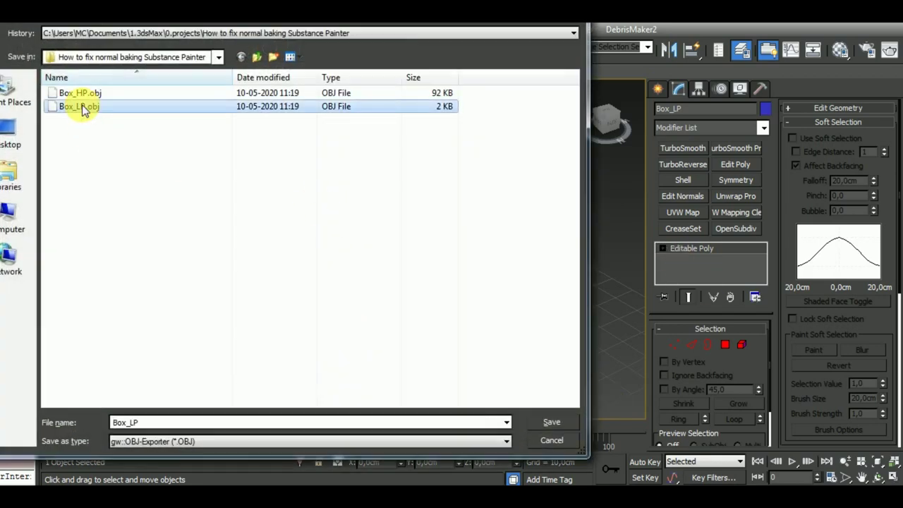
click(565, 422)
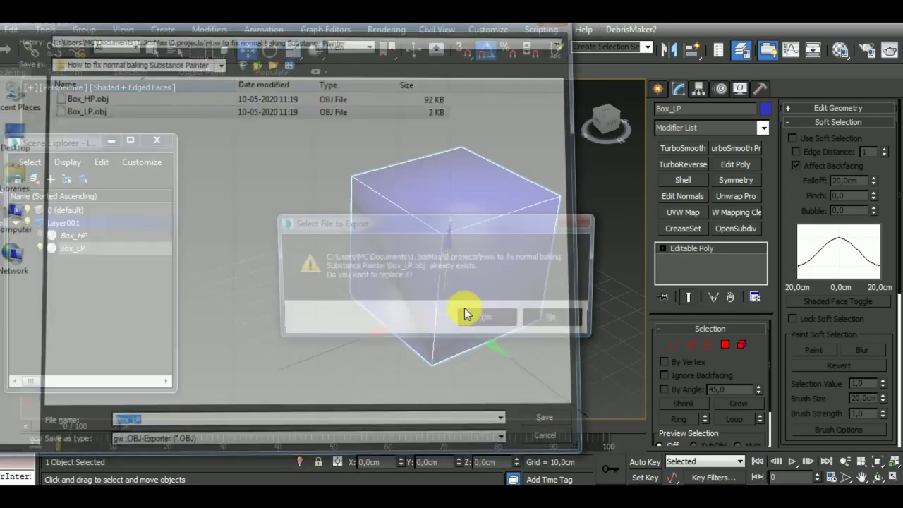
click(485, 321)
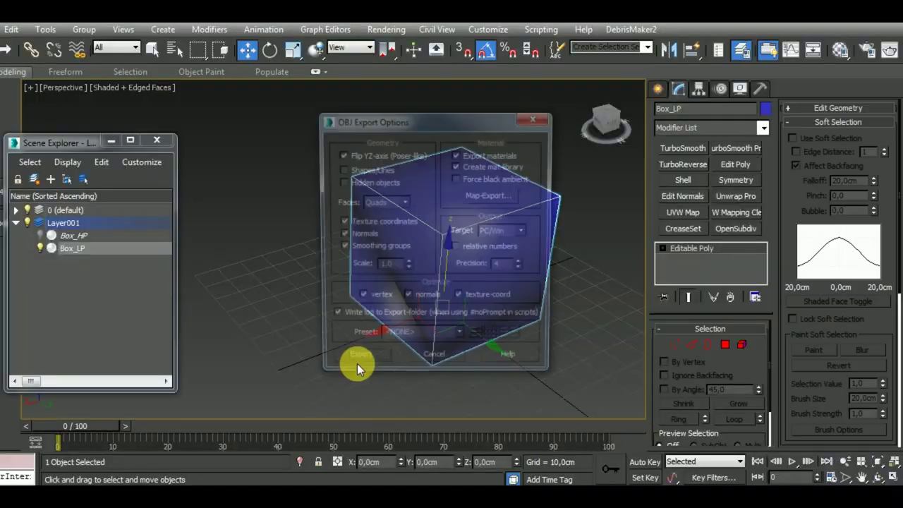
click(349, 363)
click(582, 366)
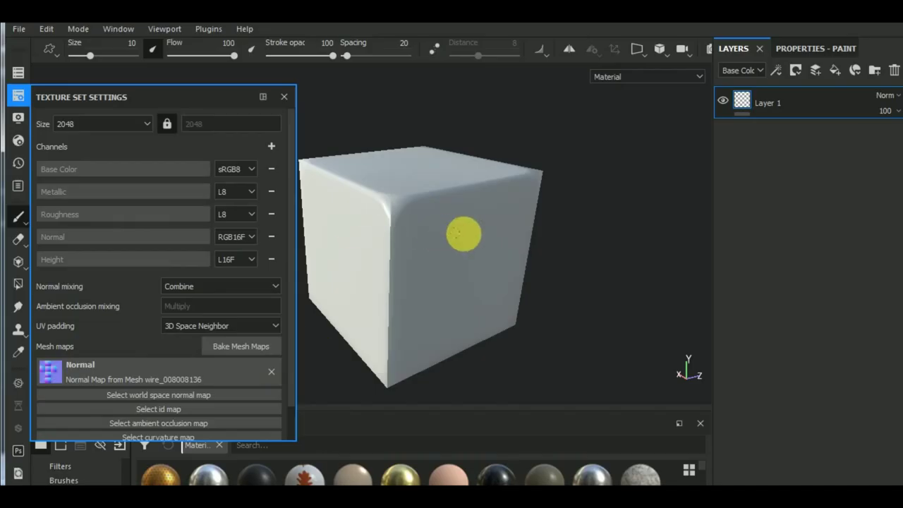
- In Project Configuration, choose the re-exported Box_LP.obj as the project mesh
click(55, 32)
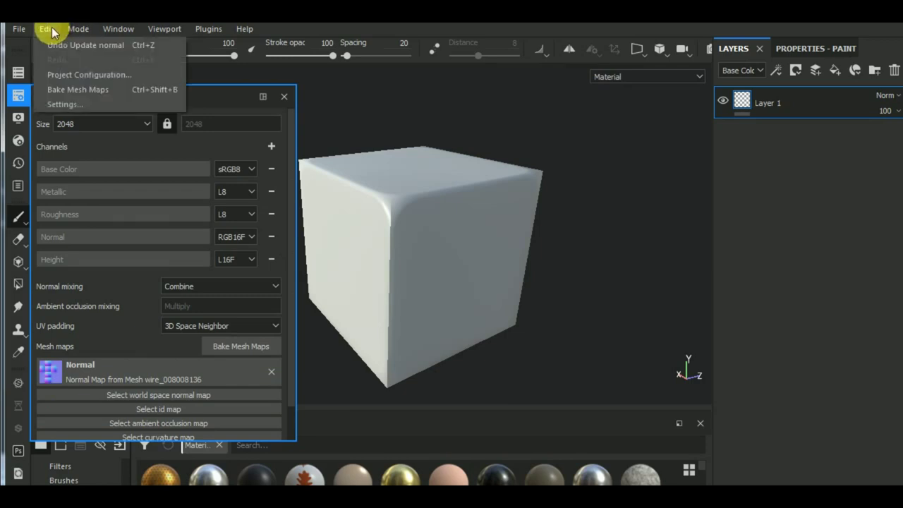
click(61, 76)
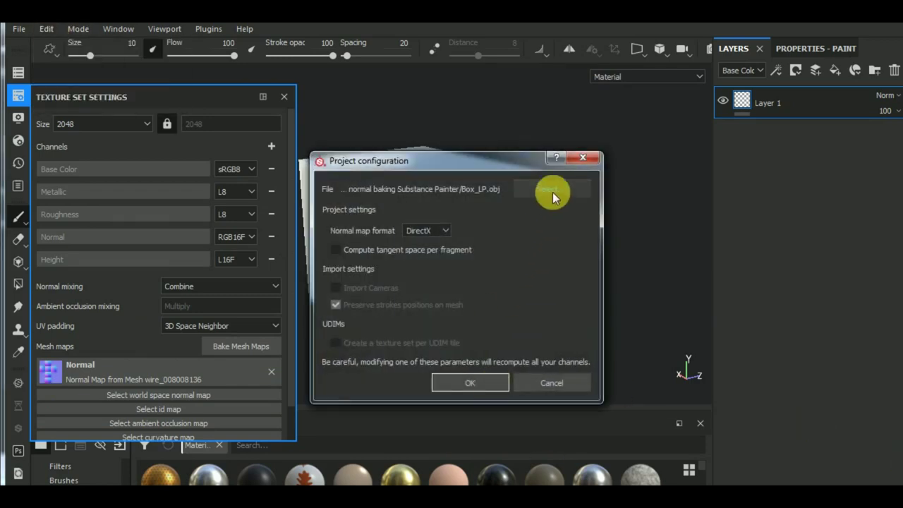
click(553, 192)
click(540, 287)
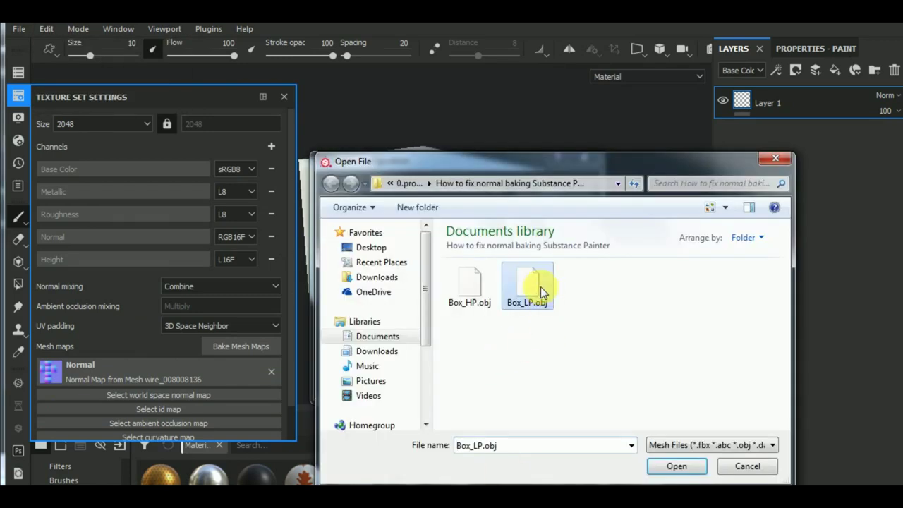
click(664, 457)
- Confirm the mesh reload, remove the old Normal mesh map, and open the baking settings
click(492, 388)
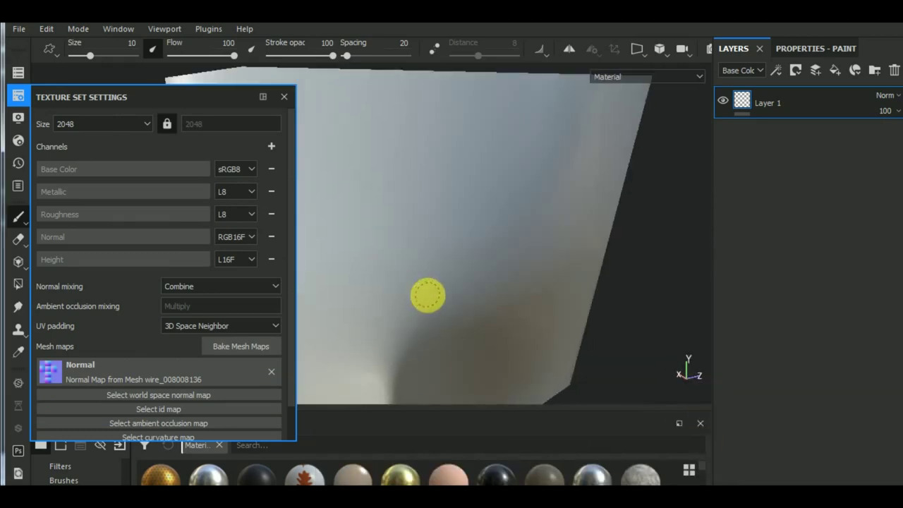
click(271, 371)
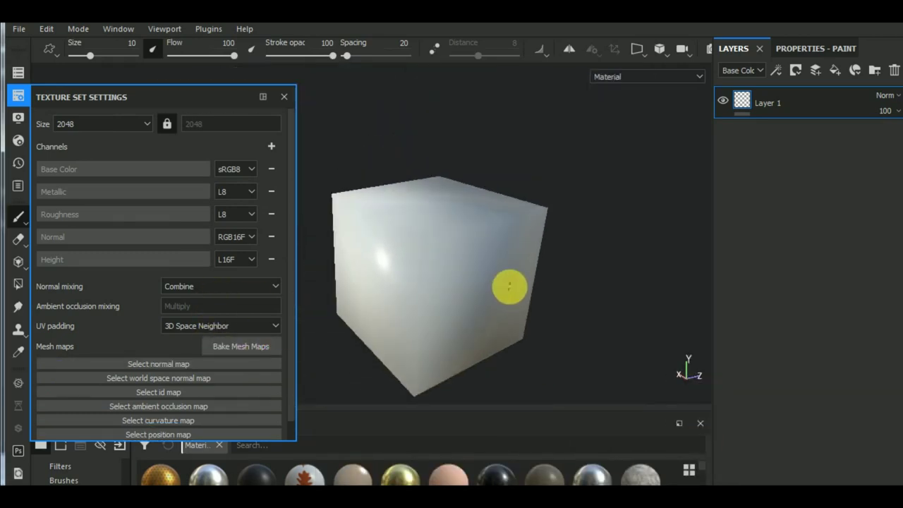
click(230, 341)
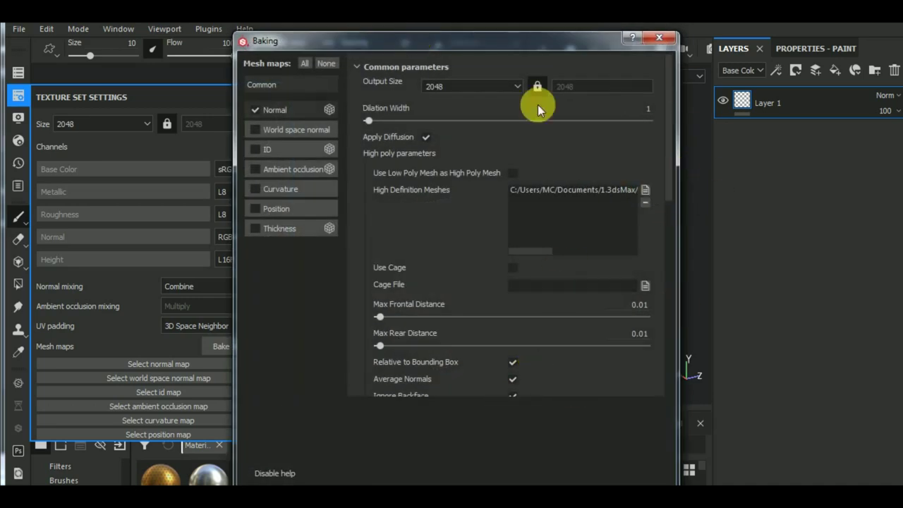
- Bake the normal map onto Box_LP and zoom in to inspect a beveled cube edge
mouse_move(516, 39)
mouse_down()
mouse_move(516, 101)
mouse_move(476, 36)
mouse_up()
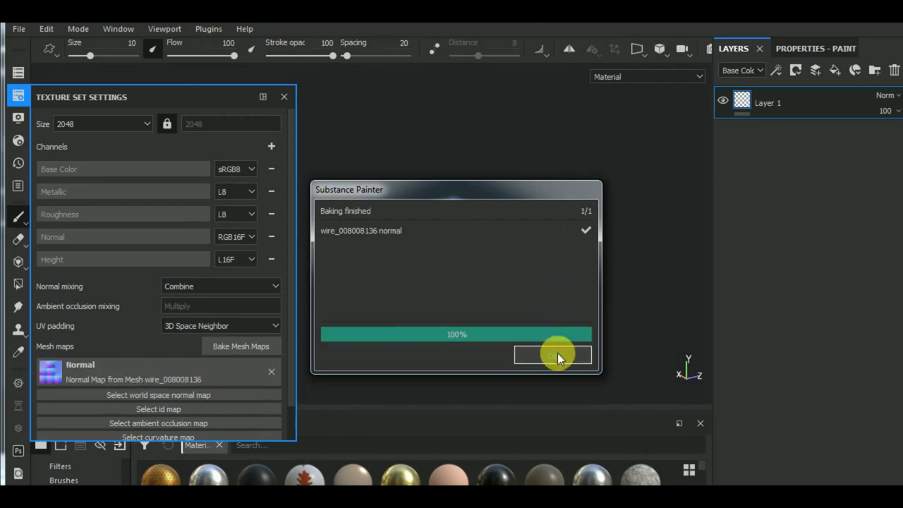
click(557, 353)
mouse_move(528, 332)
alt+mouse_down()
mouse_move(548, 313)
mouse_move(514, 283)
mouse_move(455, 283)
alt+mouse_up()
scroll(452, 261, up, 3)
scroll(445, 234, up, 3)
scroll(480, 283, up, 3)
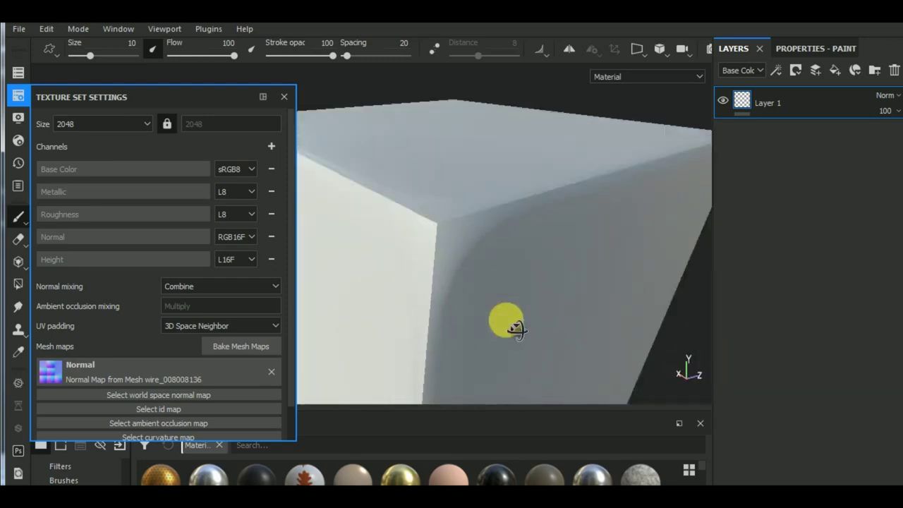
mouse_move(505, 322)
alt+mouse_down()
mouse_move(600, 275)
mouse_move(581, 322)
mouse_move(373, 290)
mouse_move(625, 304)
mouse_move(594, 335)
mouse_move(641, 298)
mouse_move(509, 279)
alt+mouse_up()
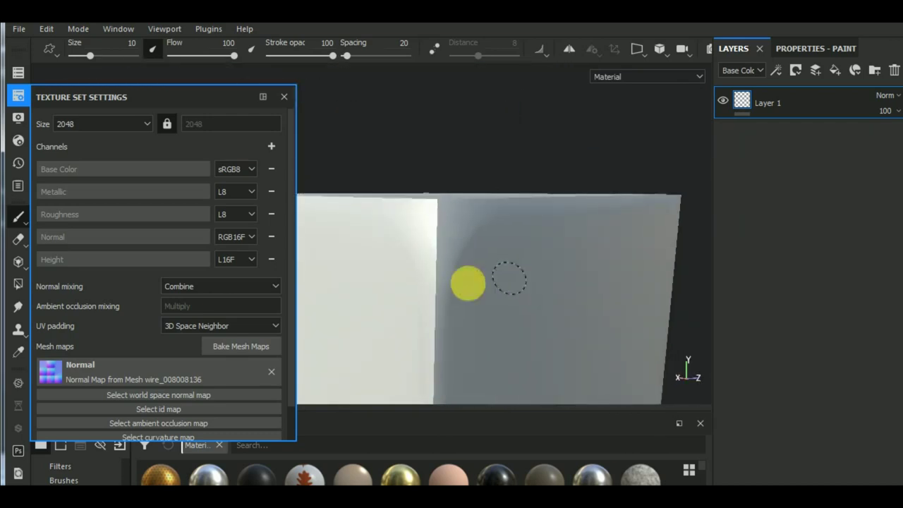
- Adjust Max Frontal Distance and set Max Rear Distance to 0.5 in the baking settings
click(250, 345)
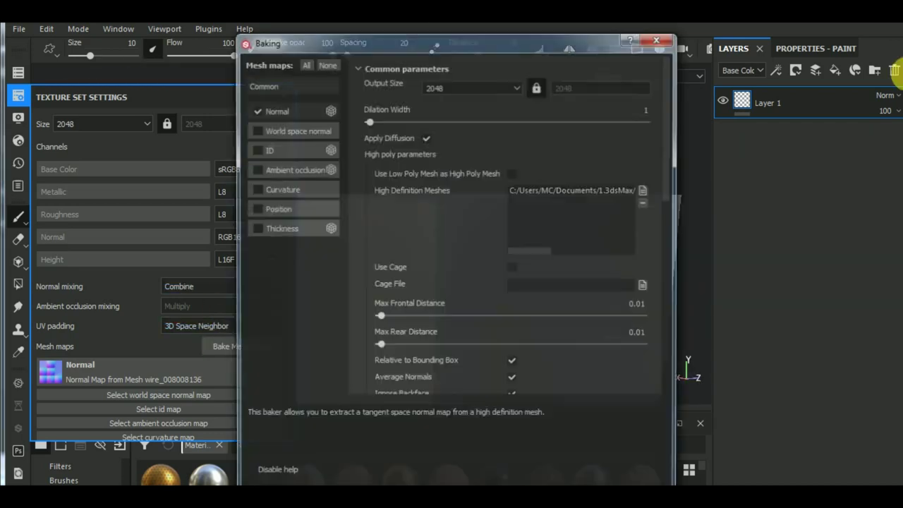
drag(503, 317, 511, 317)
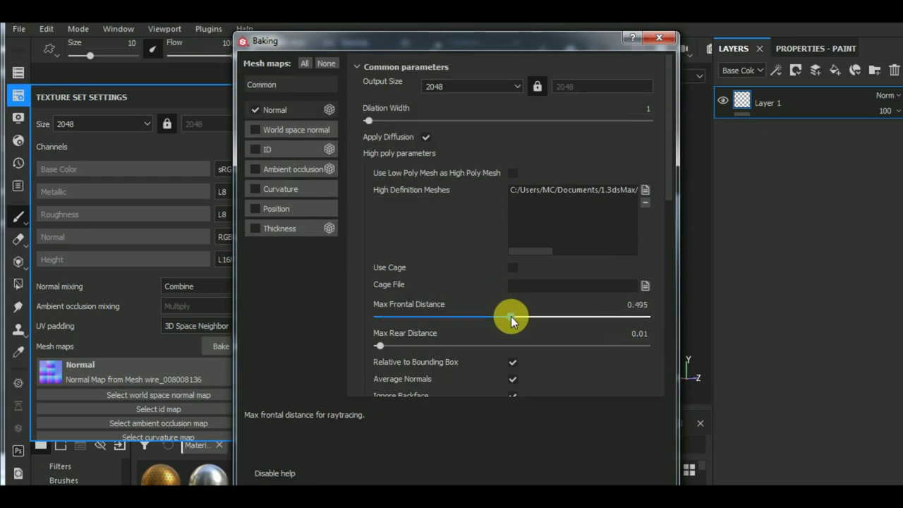
text(1)
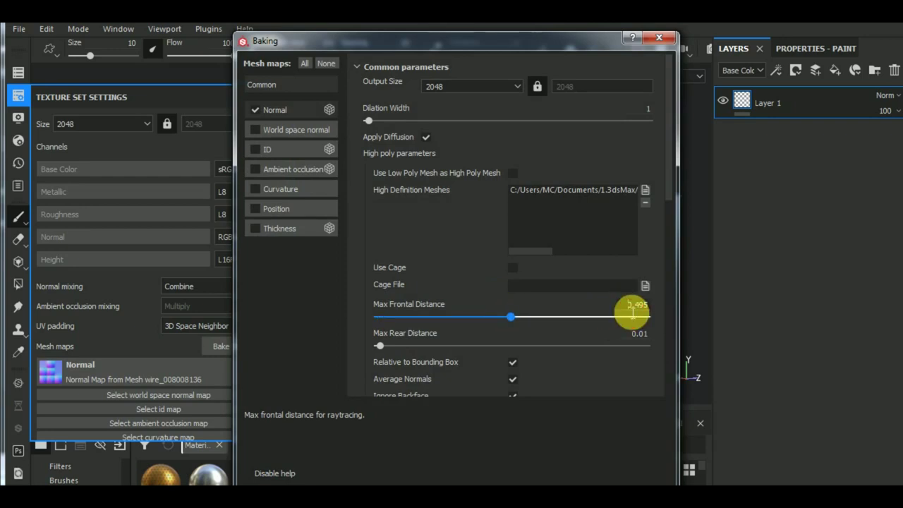
text(.5)
key(Return)
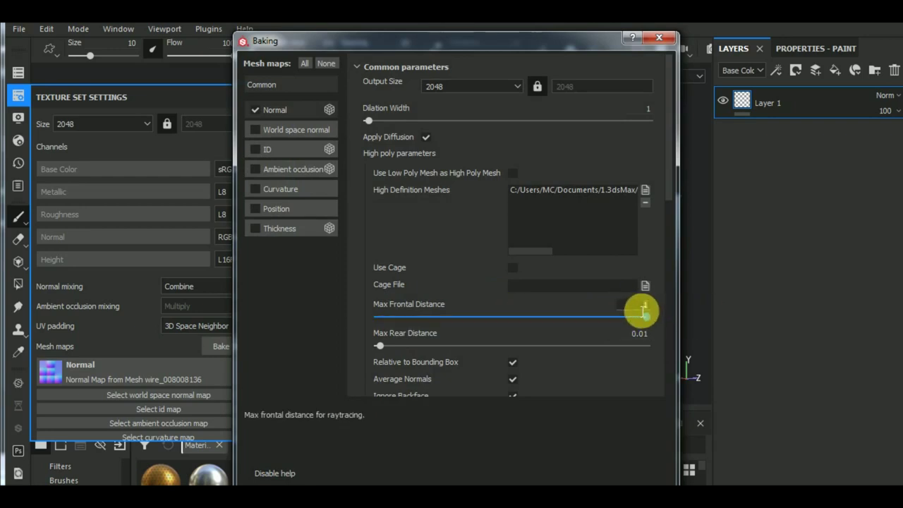
click(639, 336)
text(.5)
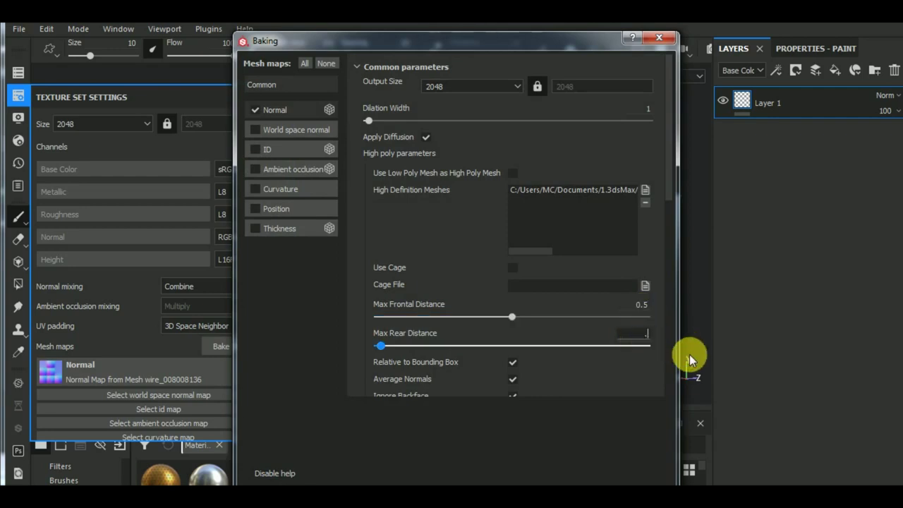
key(Return)
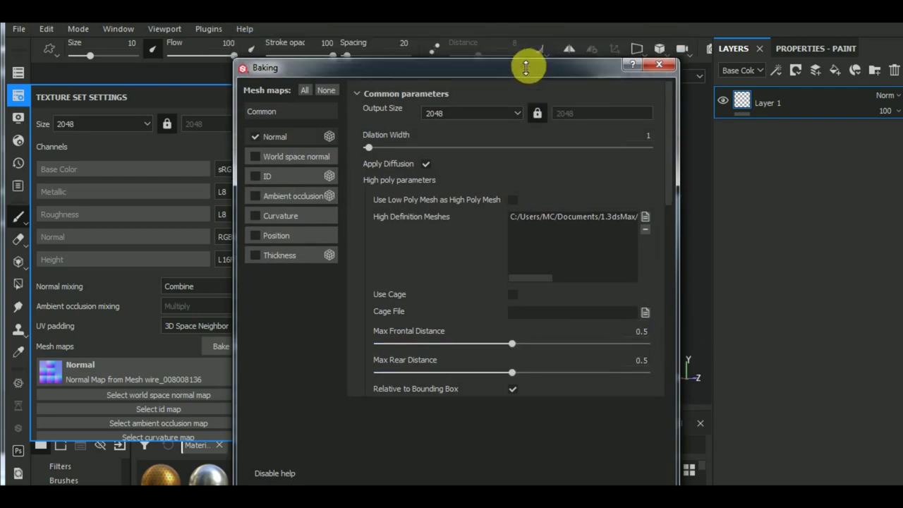
- Rebake the normal map, inspect the cube edge, and delete Layer 1
drag(523, 37, 505, 14)
click(561, 448)
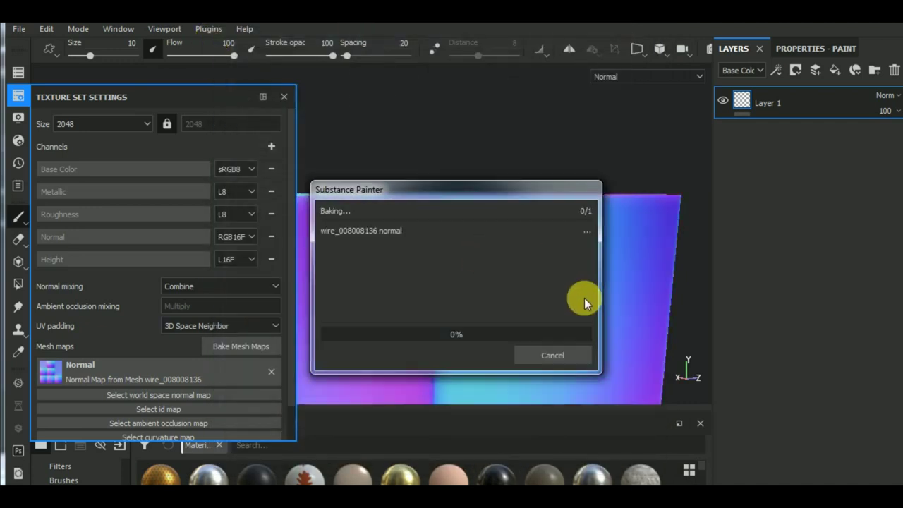
click(574, 354)
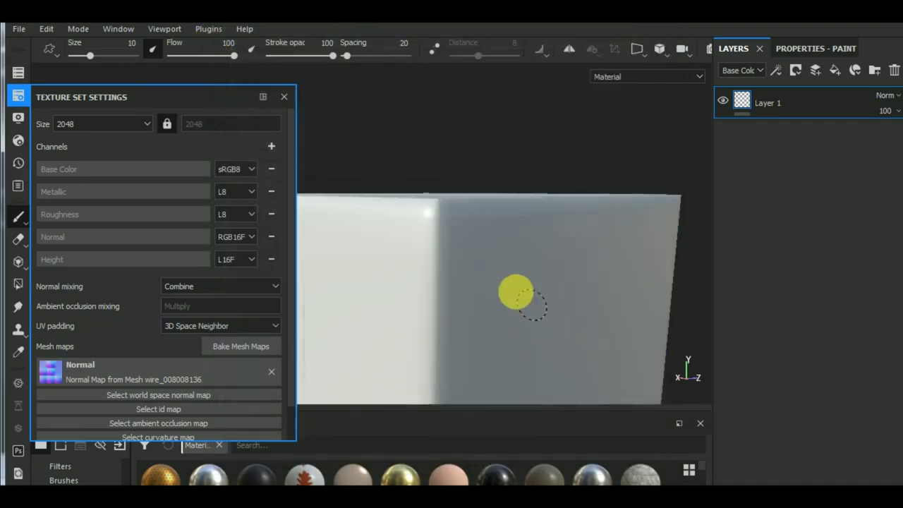
mouse_move(529, 302)
alt+mouse_down()
mouse_move(499, 273)
mouse_move(444, 256)
mouse_move(427, 210)
mouse_move(480, 284)
alt+mouse_up()
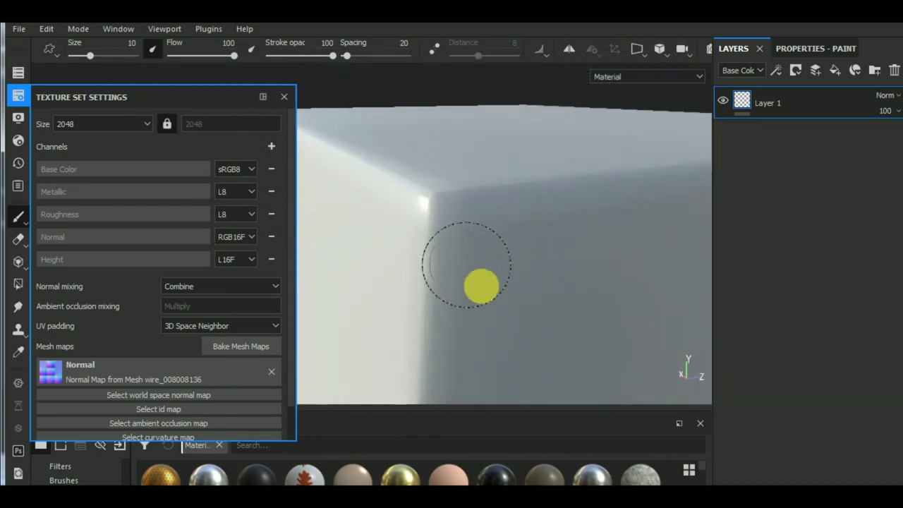
click(893, 69)
scroll(460, 244, down, 2)
scroll(439, 233, down, 3)
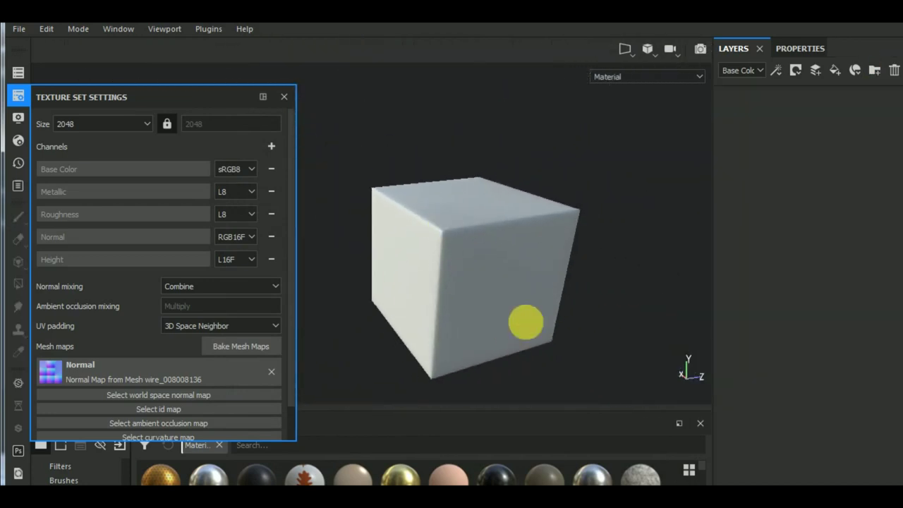
- Set the texture set size to 4096
mouse_move(526, 318)
alt+mouse_down()
mouse_move(529, 289)
mouse_move(735, 294)
mouse_move(439, 265)
mouse_move(530, 306)
alt+mouse_up()
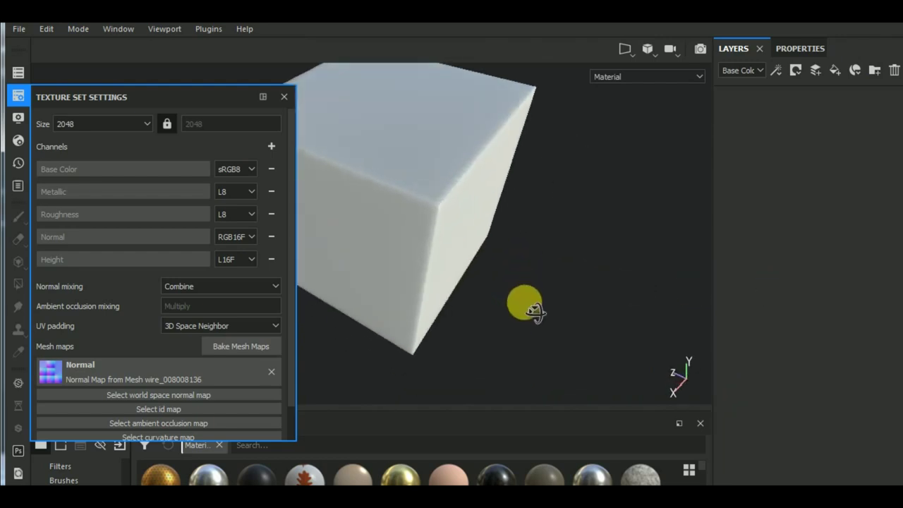
click(81, 126)
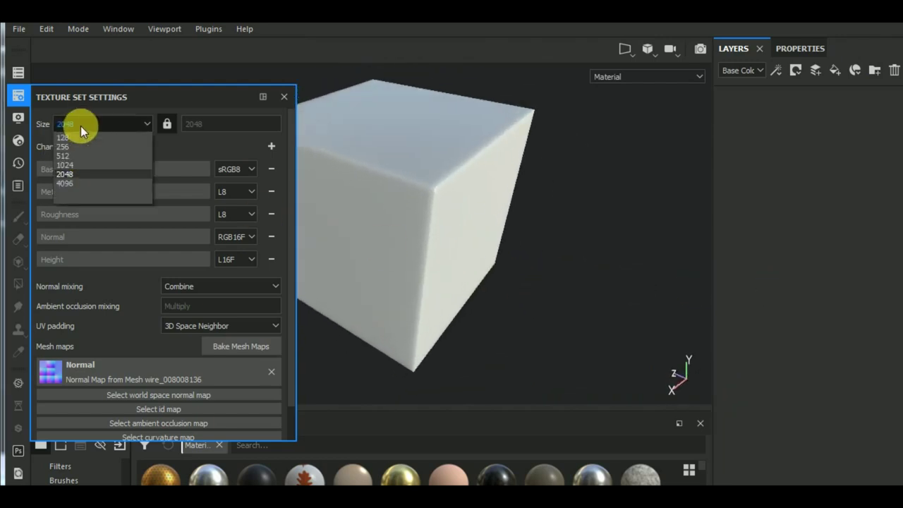
click(74, 183)
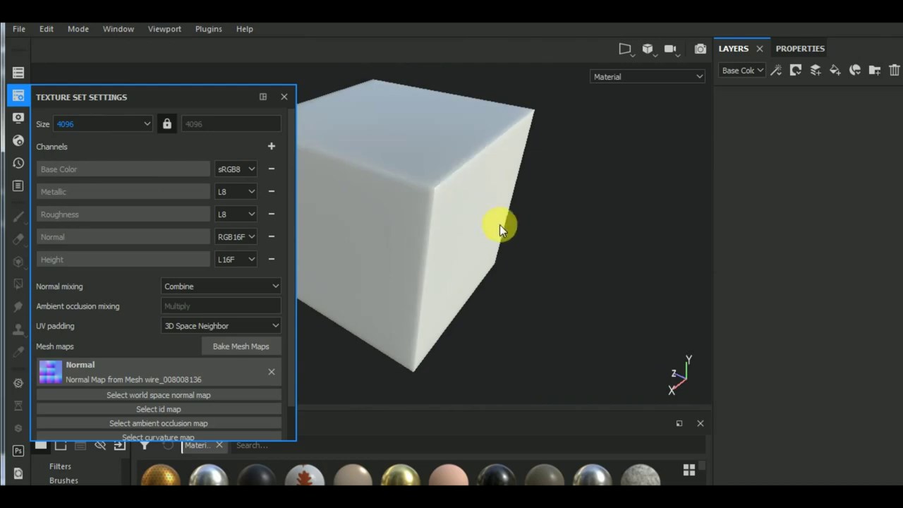
- Set bake antialiasing to Subsampling 4x4 and start the normal map bake
mouse_move(500, 226)
alt+mouse_down()
mouse_move(439, 268)
mouse_move(305, 305)
alt+mouse_up()
click(258, 348)
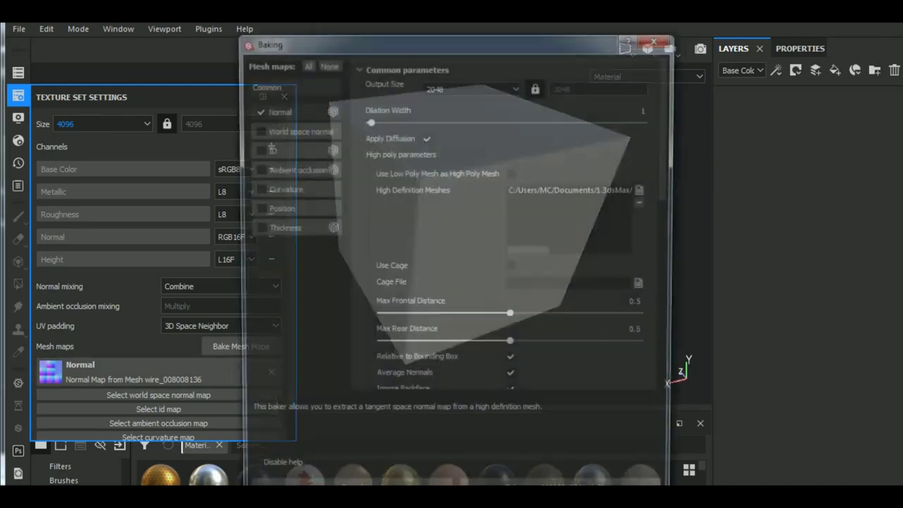
scroll(615, 271, down, 2)
scroll(615, 268, down, 2)
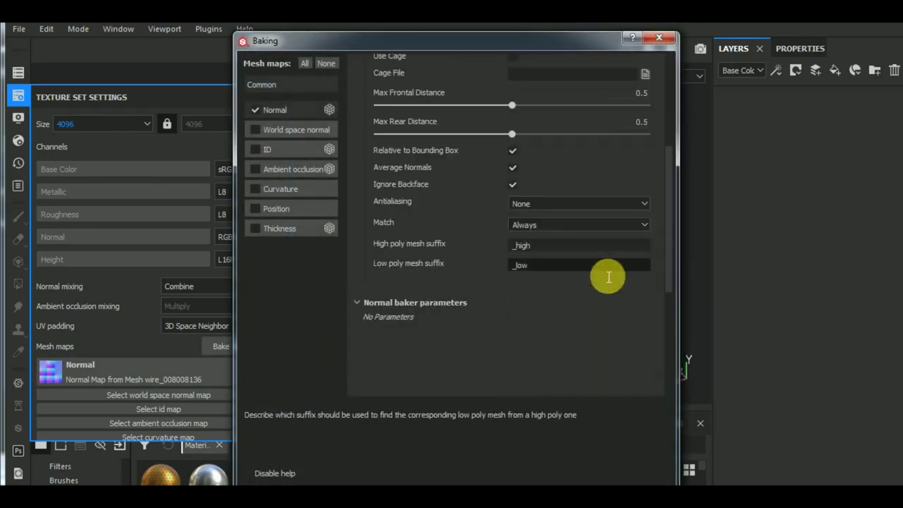
click(574, 204)
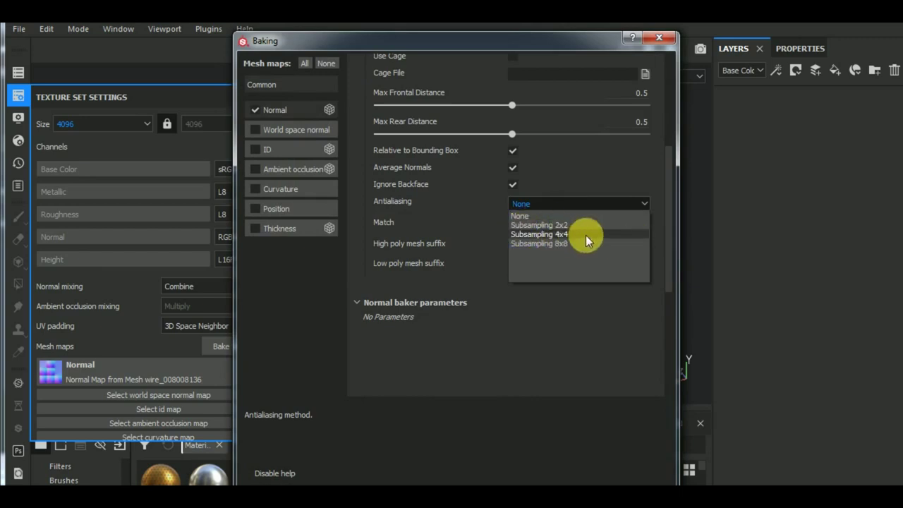
click(585, 235)
mouse_move(519, 50)
mouse_down()
mouse_move(508, 117)
mouse_move(503, 78)
mouse_up()
click(592, 437)
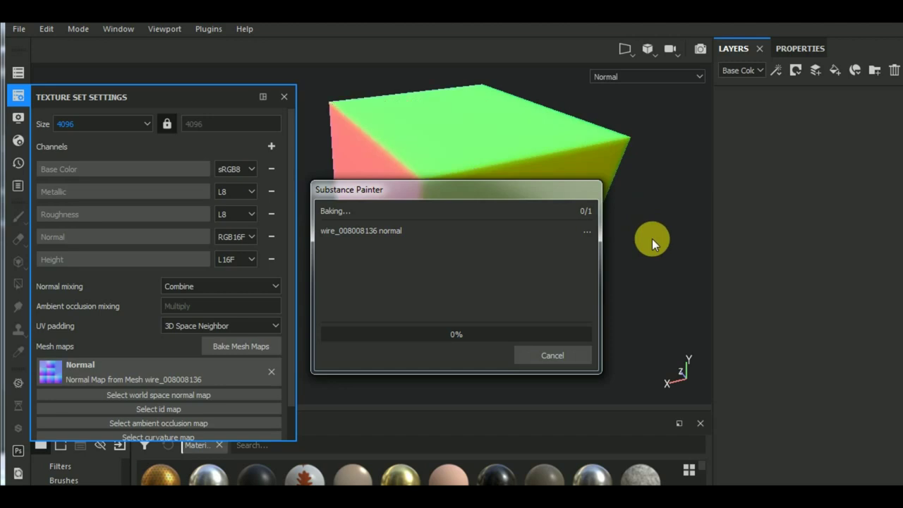
- Dismiss the bake report, check the cube's clean beveled edges, and close Texture Set Settings
click(562, 357)
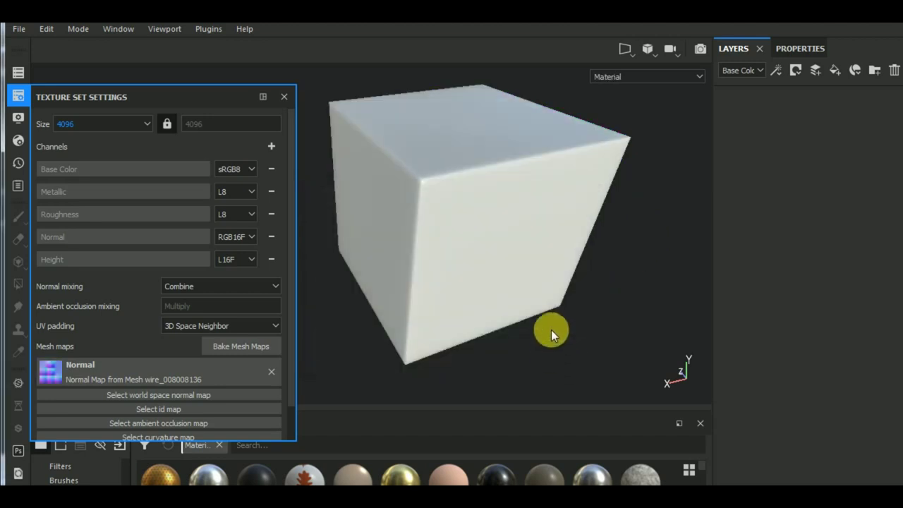
alt+drag(550, 329, 677, 331)
scroll(466, 189, up, 2)
scroll(425, 182, up, 3)
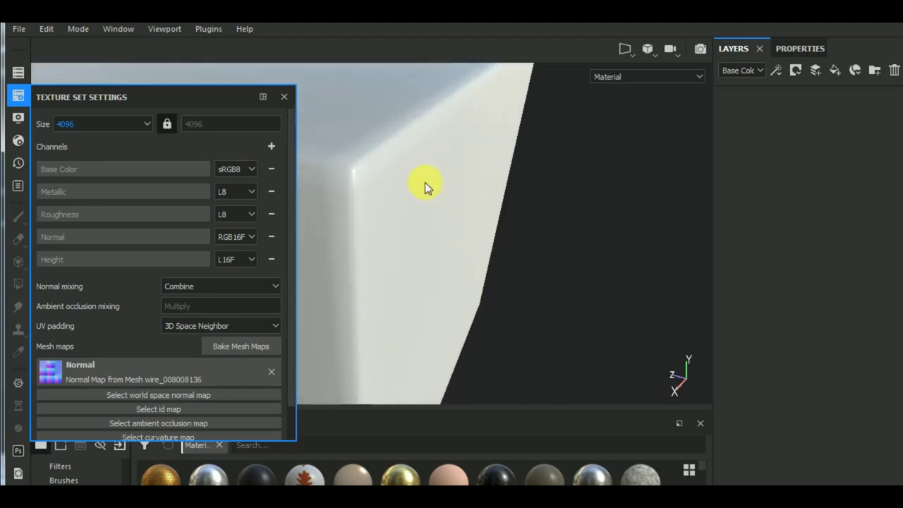
scroll(425, 182, down, 3)
scroll(425, 182, down, 2)
click(18, 95)
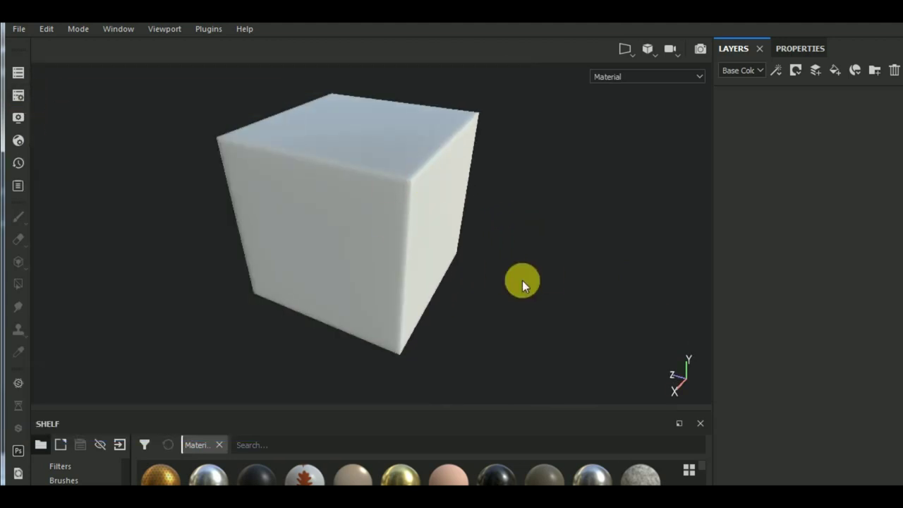
mouse_move(522, 282)
alt+mouse_down()
mouse_move(565, 278)
mouse_move(508, 263)
alt+mouse_up()
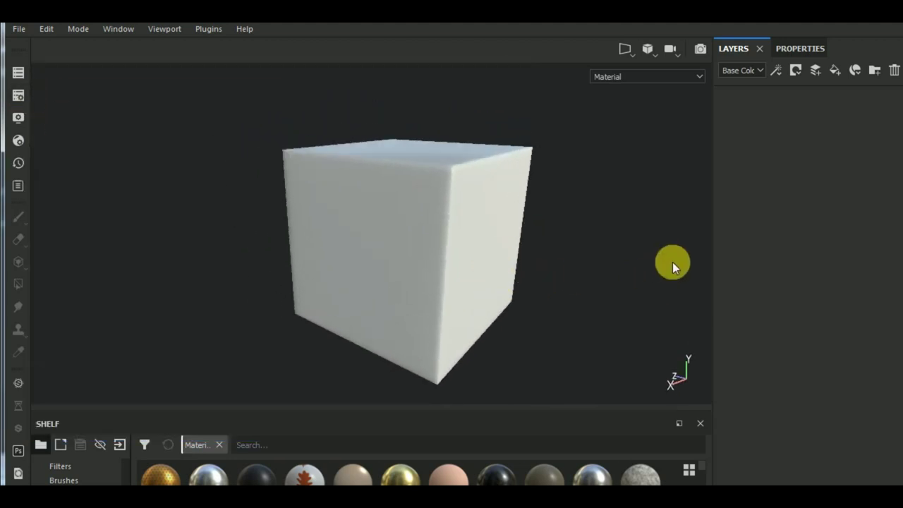